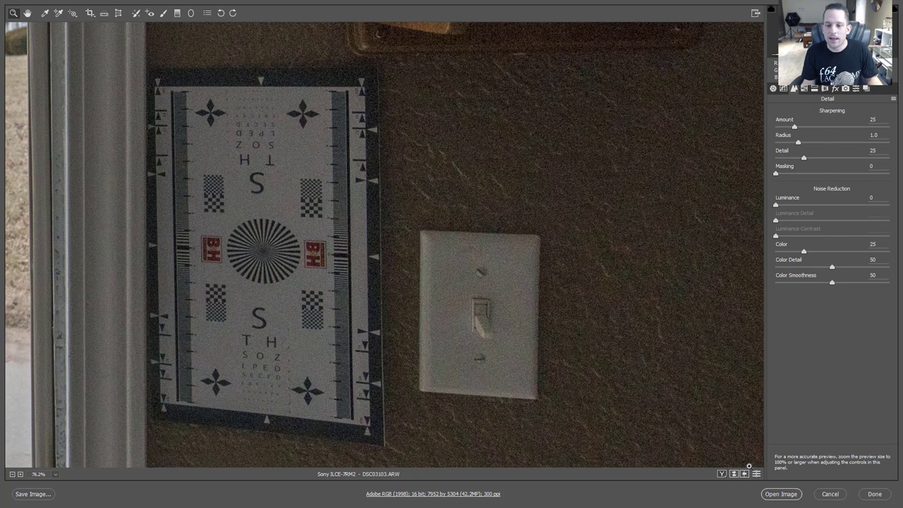
Switch the Detail preview from defaults to the custom Amount 59, Masking 41, Luminance 37 settings.
click(756, 473)
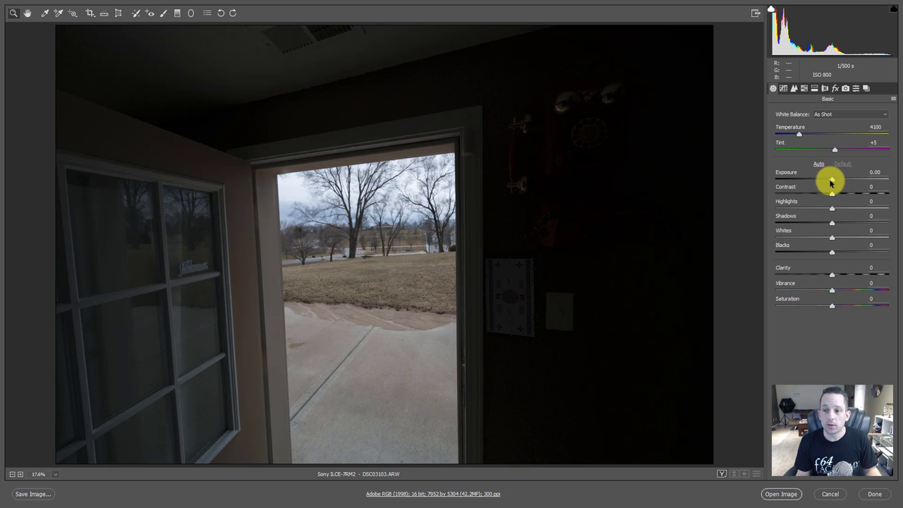
Apply Auto tone, then lift Shadows and pull Highlights down to hold the sky.
click(819, 166)
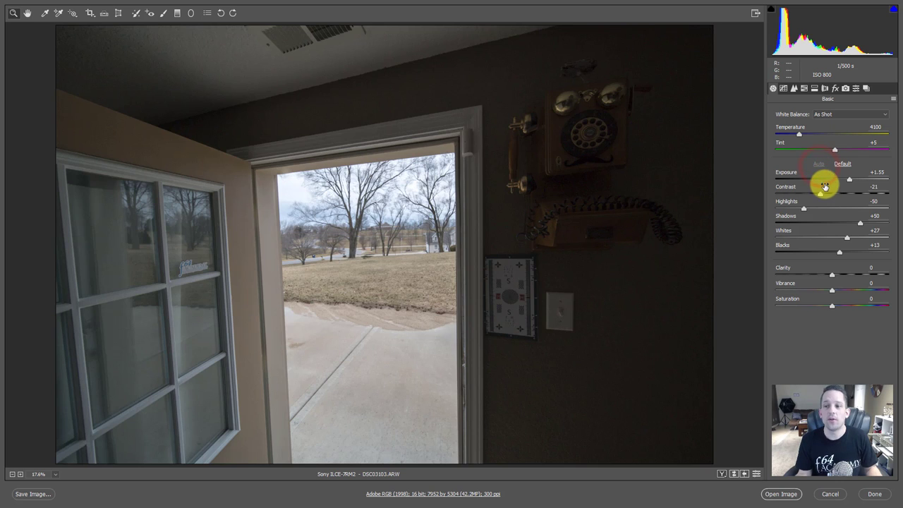
drag(858, 223, 887, 225)
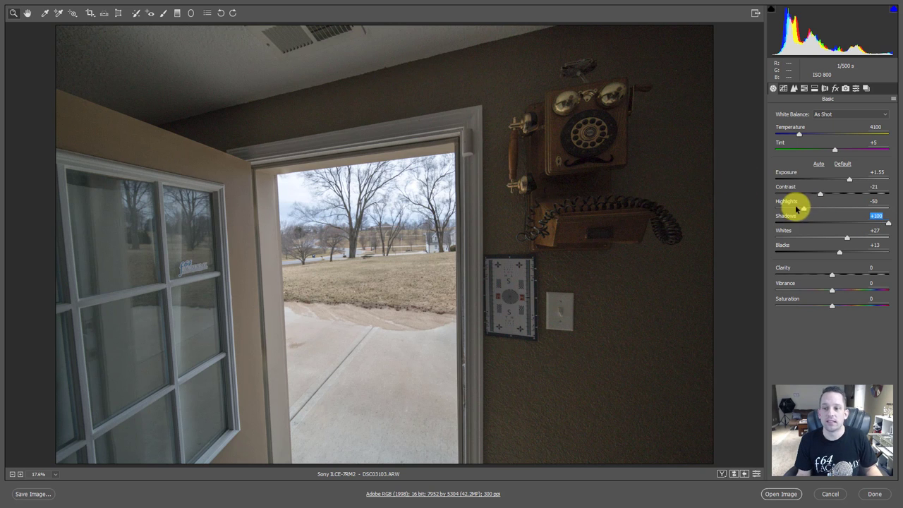
drag(804, 210, 785, 209)
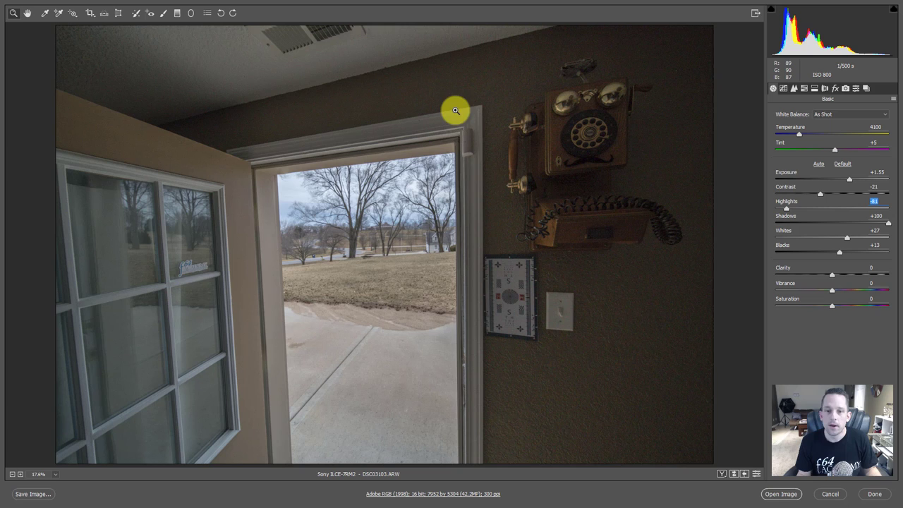
drag(455, 93, 616, 248)
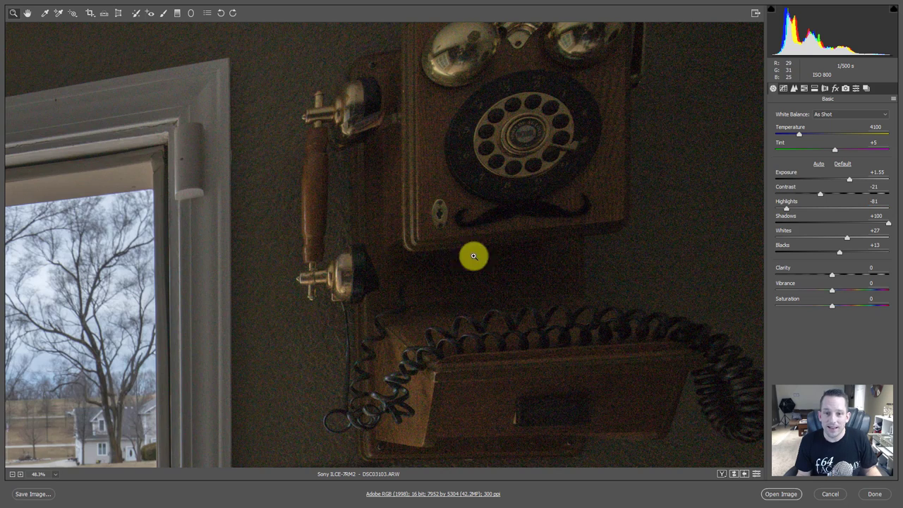
scroll(345, 228, down, 5)
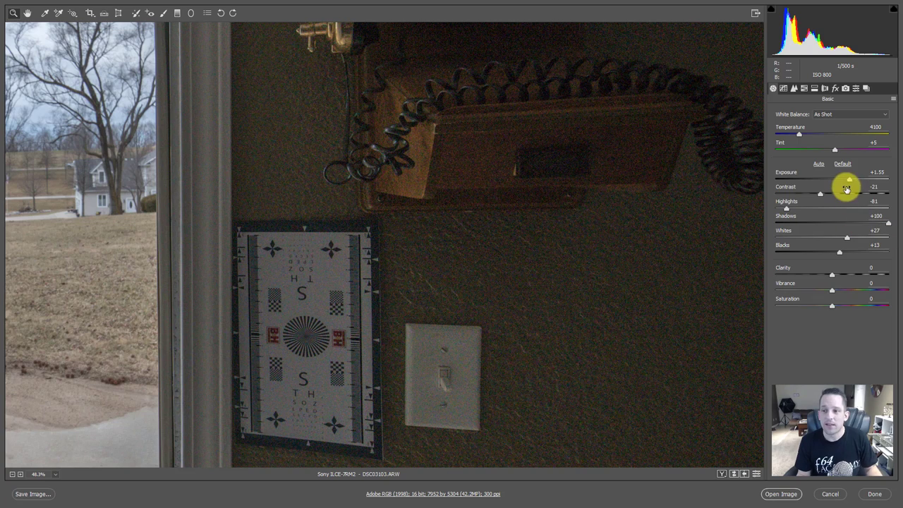
Raise Exposure to +2.00, settle Shadows at +88 and fit the photo in view.
click(852, 181)
drag(851, 181, 859, 182)
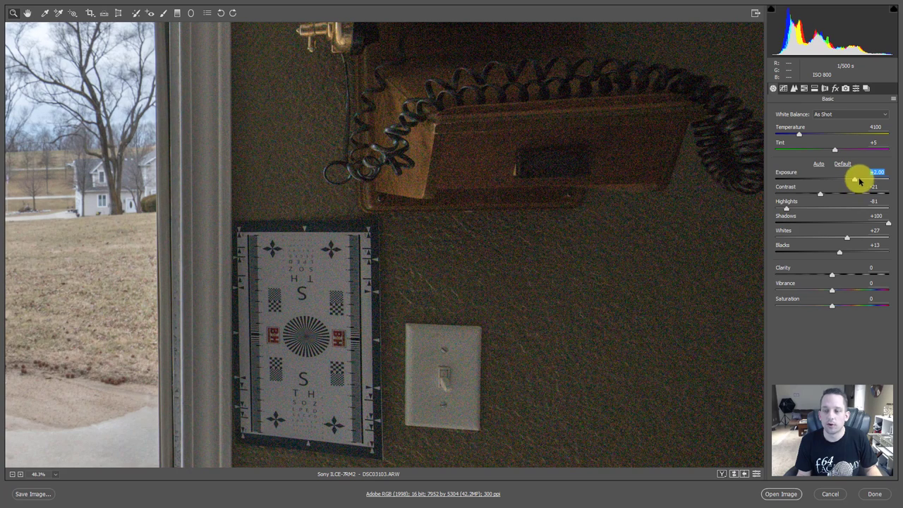
drag(886, 224, 881, 224)
right_click(335, 169)
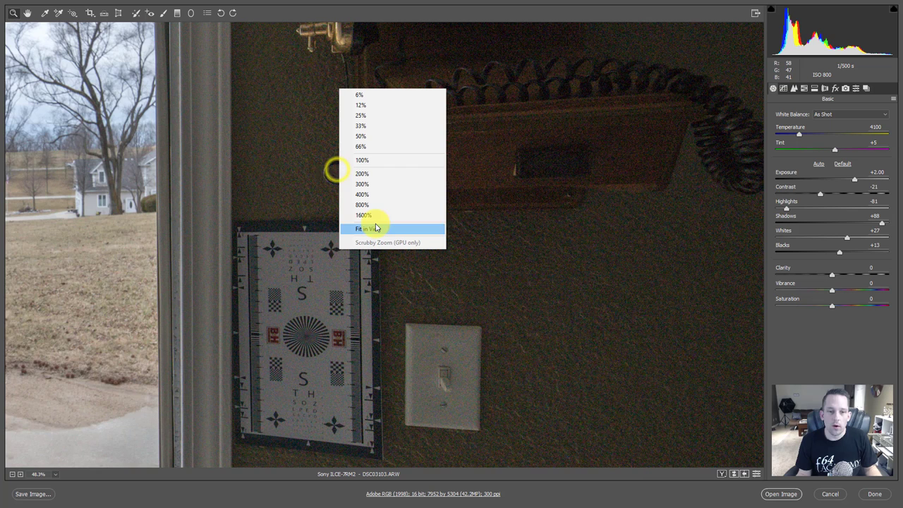
click(374, 228)
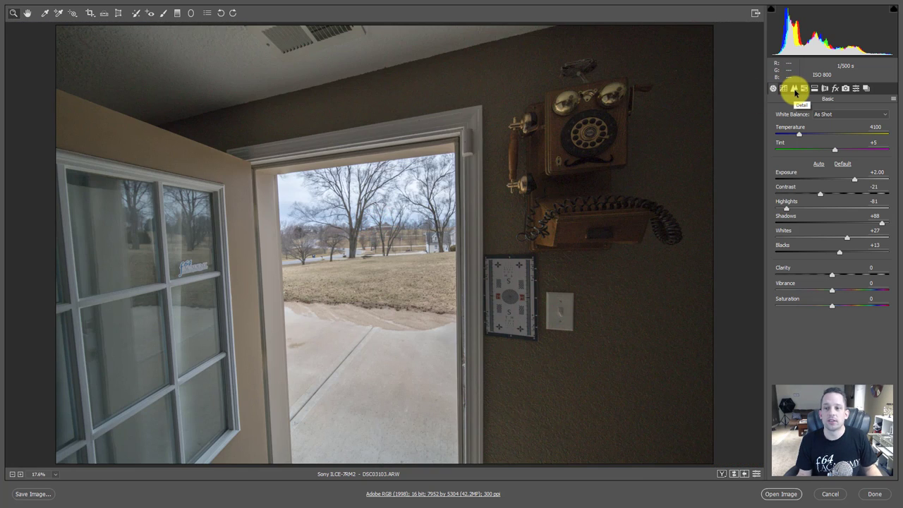
In the Detail panel, try Luminance noise reduction around 52, then reset it to 0.
click(794, 89)
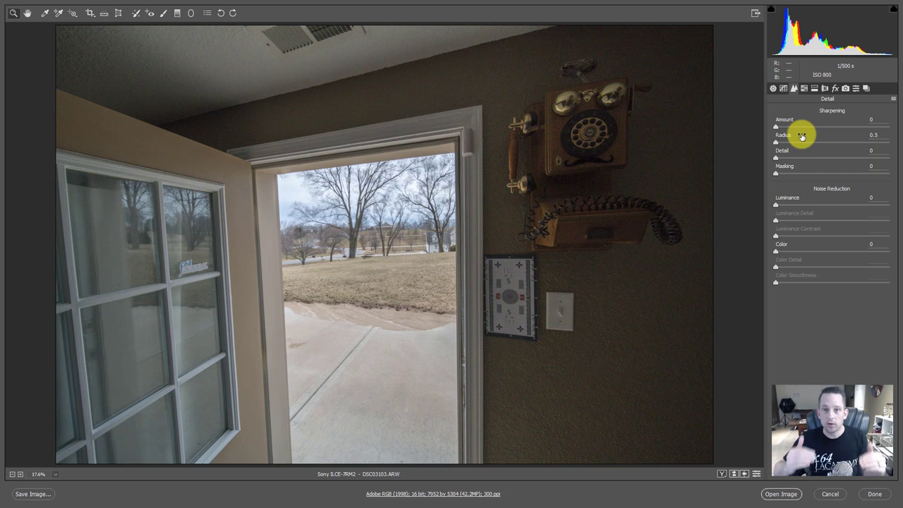
click(783, 205)
drag(783, 205, 803, 203)
click(834, 206)
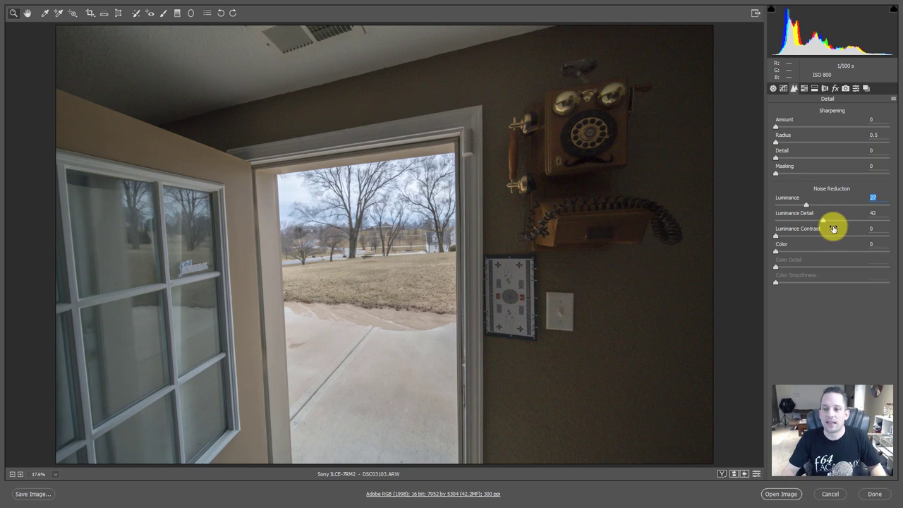
drag(822, 221, 773, 213)
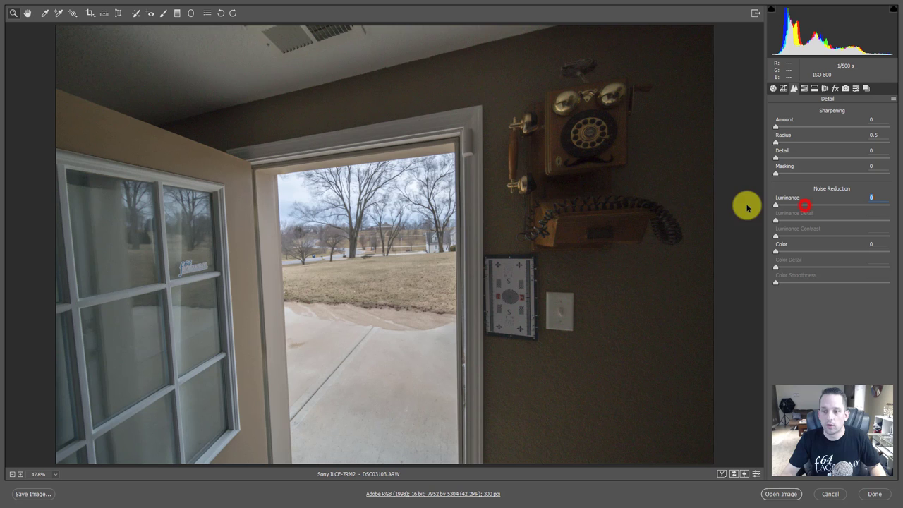
Zoom on the test chart and set Luminance to 40 with Luminance Detail 63.
drag(457, 245, 577, 353)
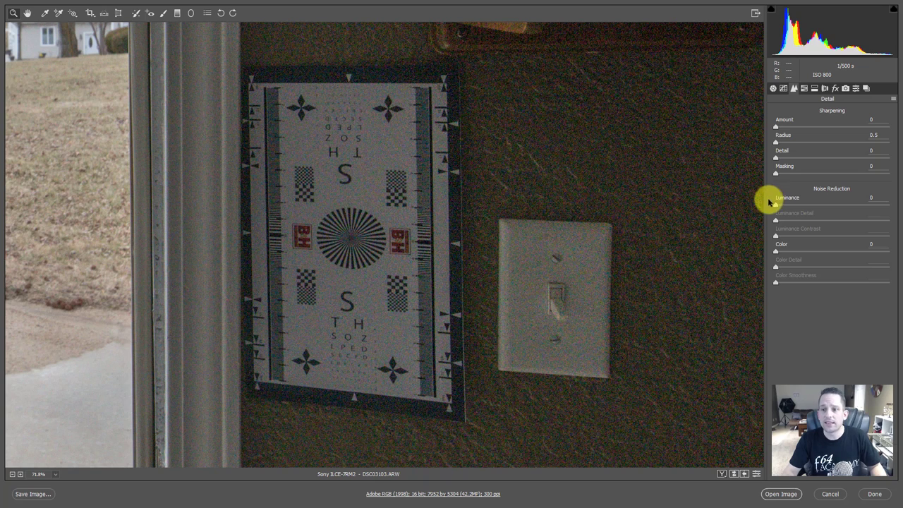
mouse_move(775, 205)
mouse_down()
mouse_move(896, 199)
mouse_move(776, 200)
mouse_up()
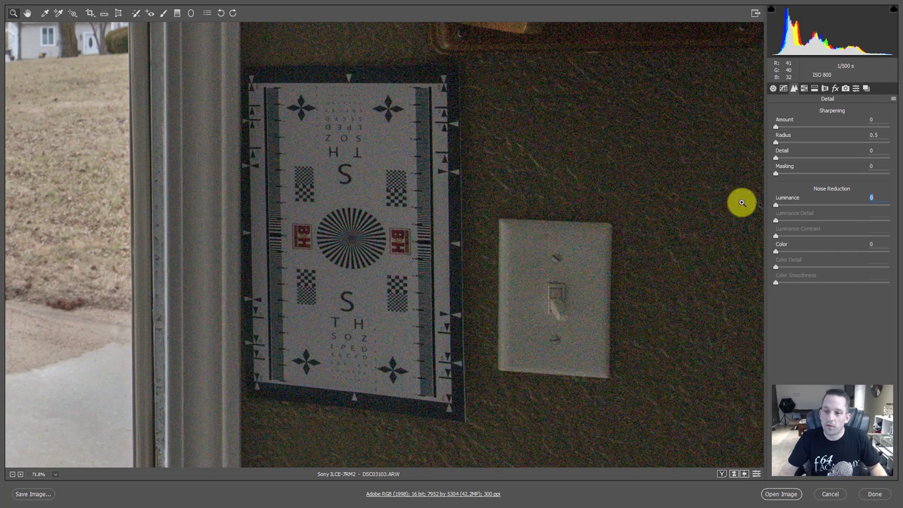
drag(776, 204, 834, 203)
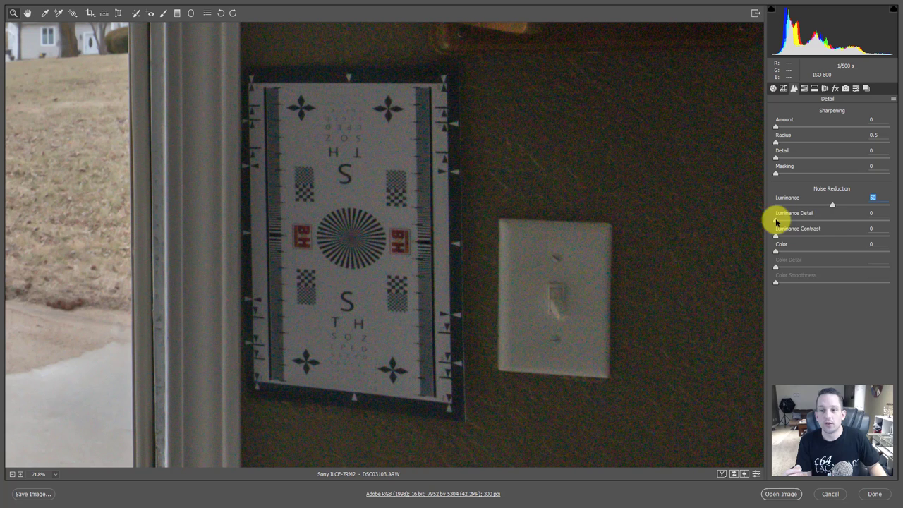
drag(776, 220, 846, 220)
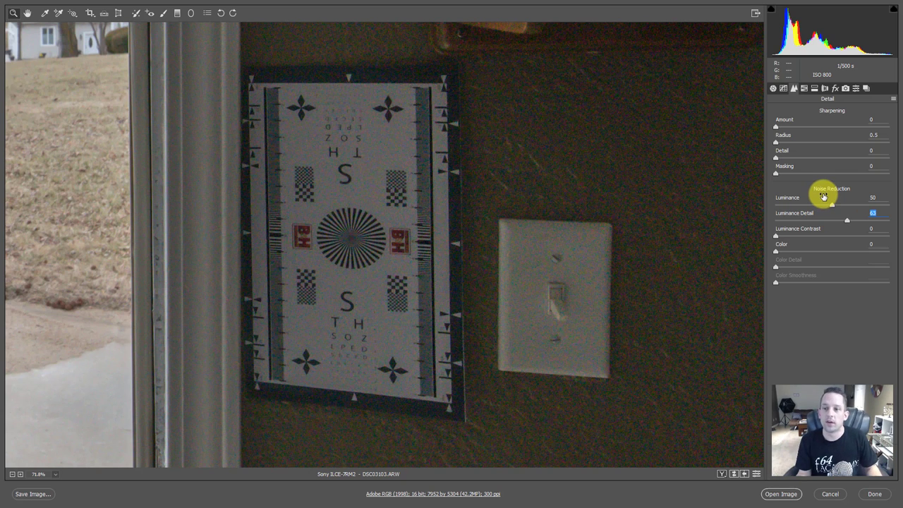
drag(830, 206, 821, 205)
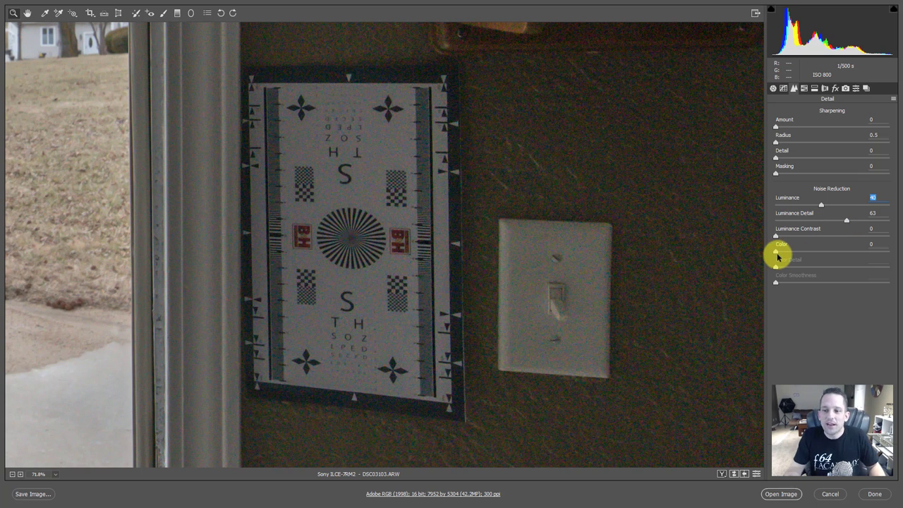
Zoom closely on the wall and set Color noise reduction to 20.
drag(446, 113, 610, 268)
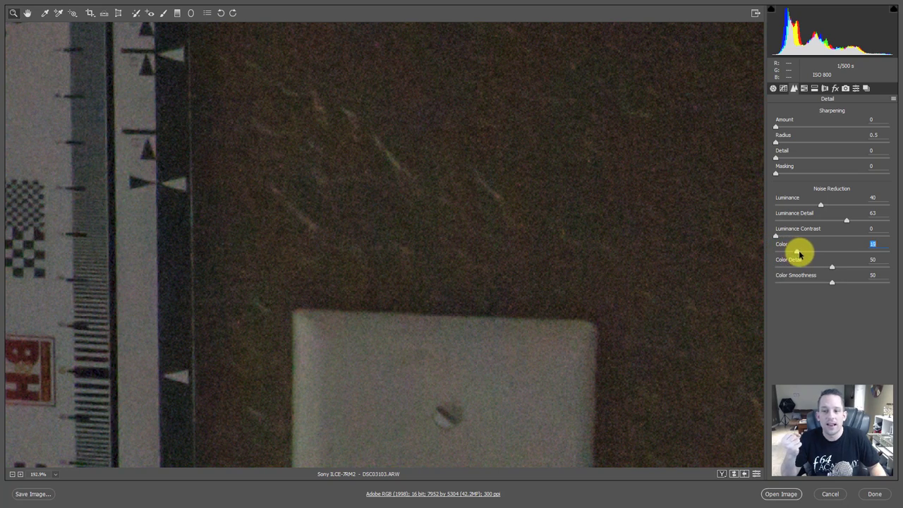
mouse_move(799, 254)
mouse_down()
mouse_move(767, 252)
mouse_move(799, 254)
mouse_up()
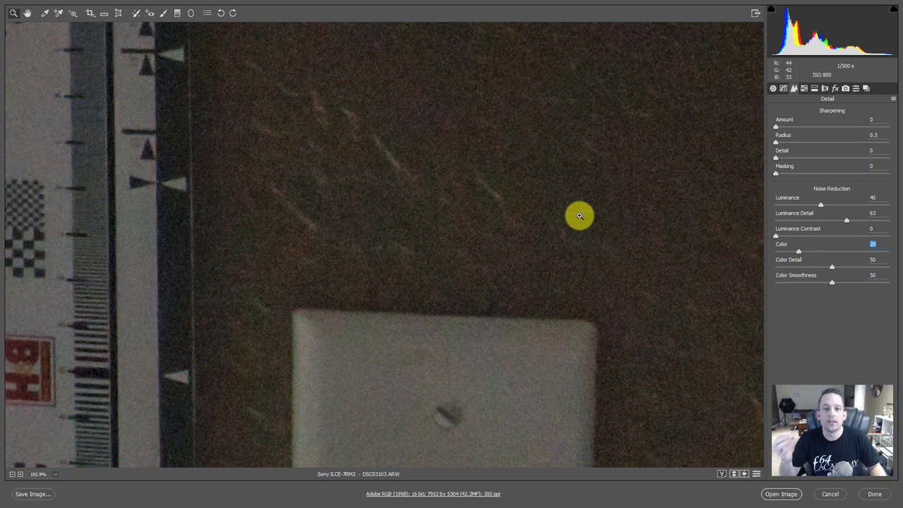
right_click(519, 185)
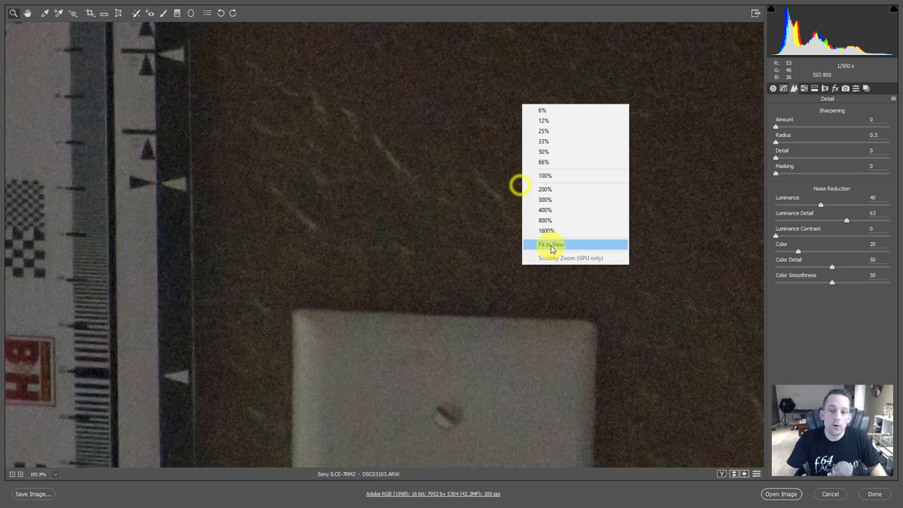
click(553, 244)
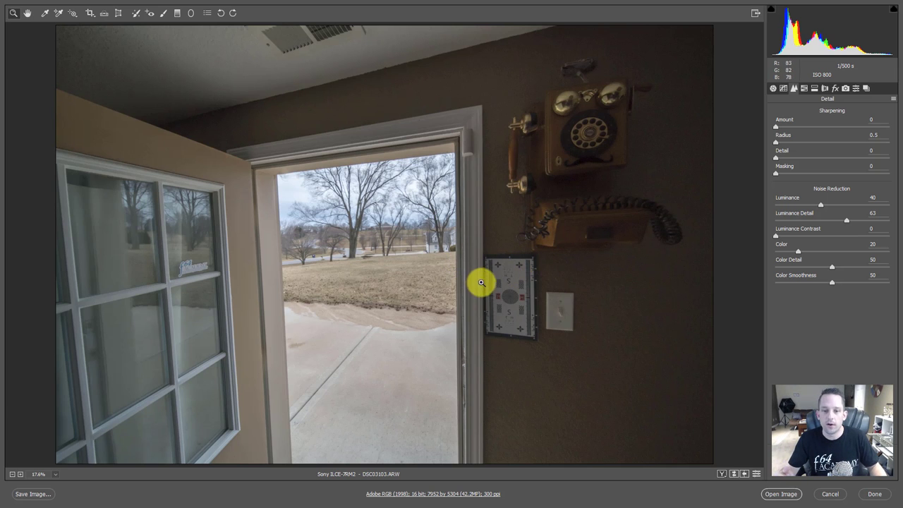
drag(471, 251, 594, 354)
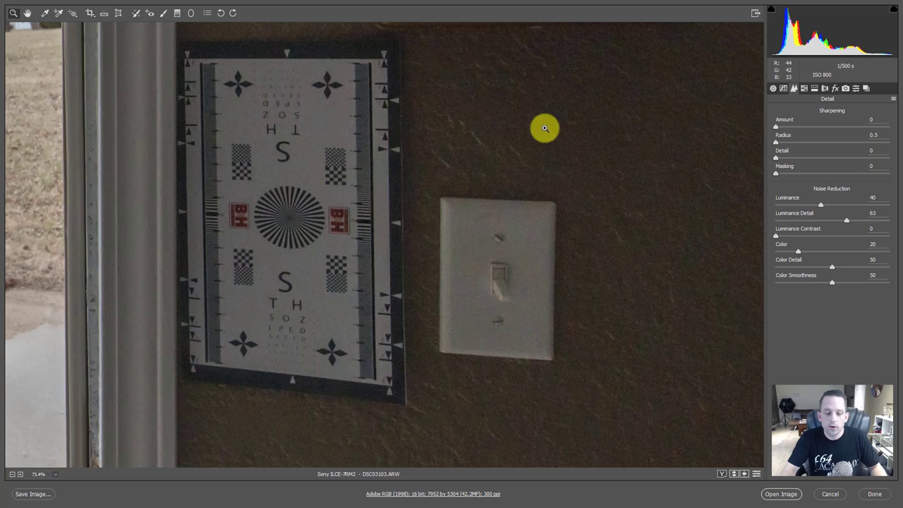
drag(541, 97, 467, 254)
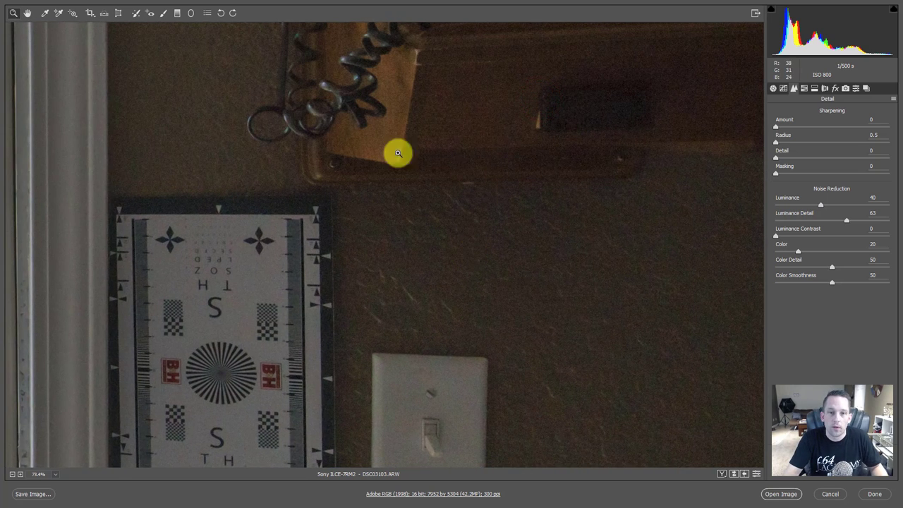
drag(459, 108, 411, 322)
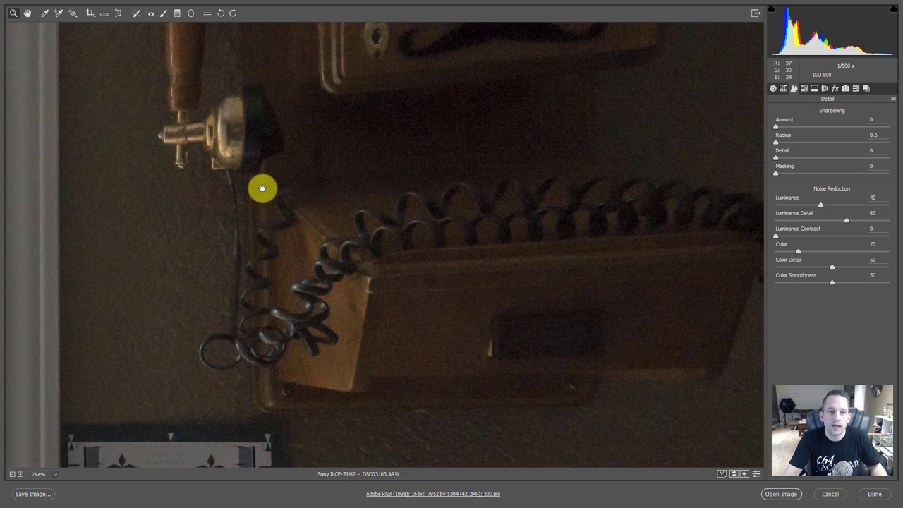
drag(286, 186, 347, 236)
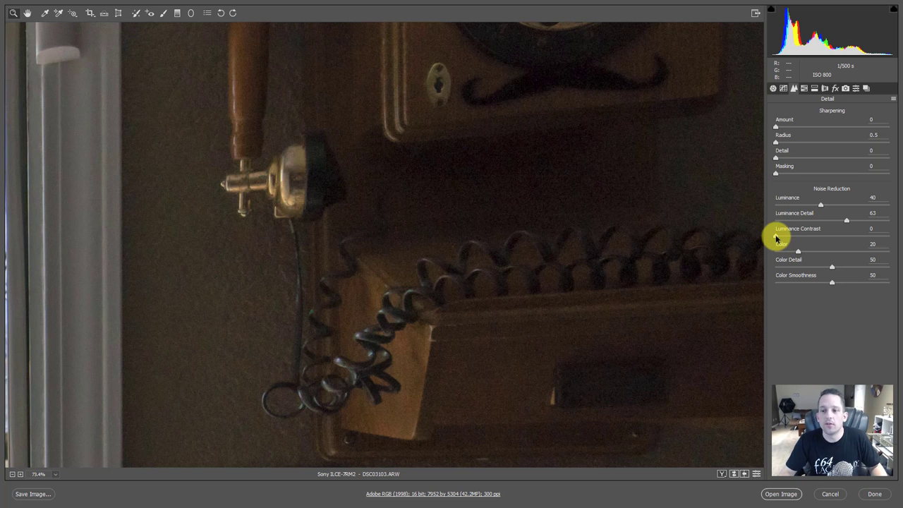
Compare Luminance Contrast values on a magnified wall patch, settling it at 47.
drag(540, 292, 506, 174)
drag(519, 302, 486, 229)
mouse_move(778, 236)
mouse_down()
mouse_move(860, 232)
mouse_move(776, 235)
mouse_up()
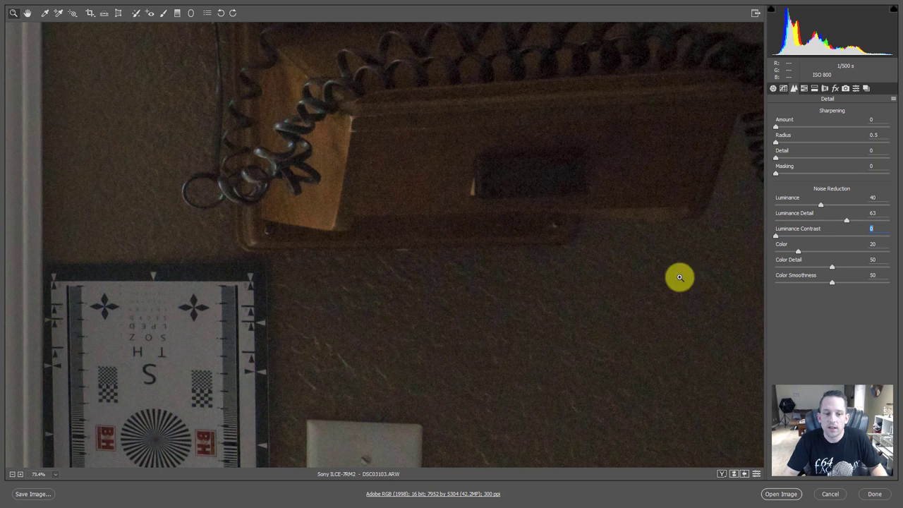
drag(300, 327, 440, 428)
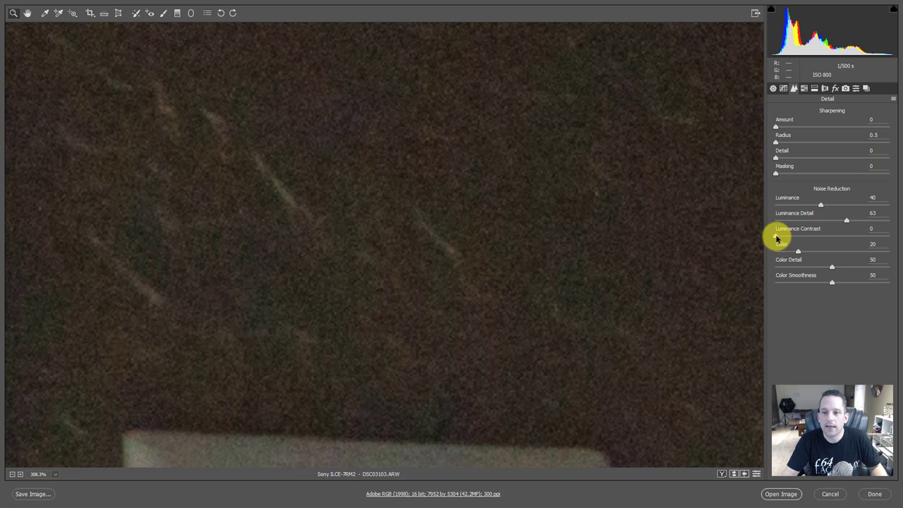
drag(776, 236, 848, 233)
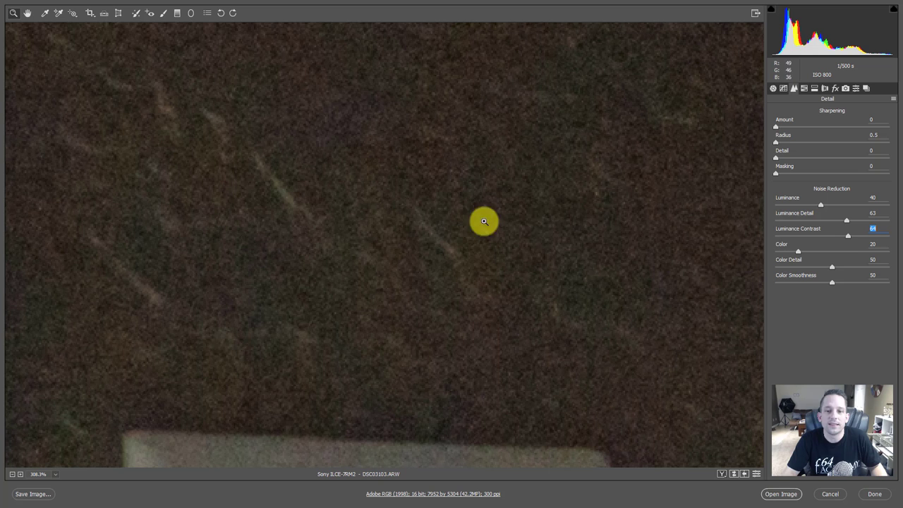
drag(846, 236, 776, 232)
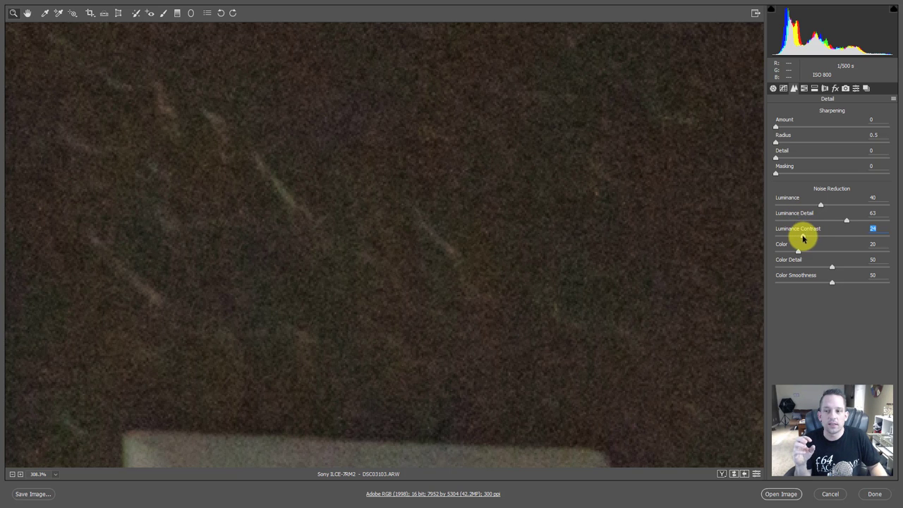
mouse_move(801, 238)
mouse_down()
mouse_move(775, 234)
mouse_move(826, 230)
mouse_move(779, 234)
mouse_up()
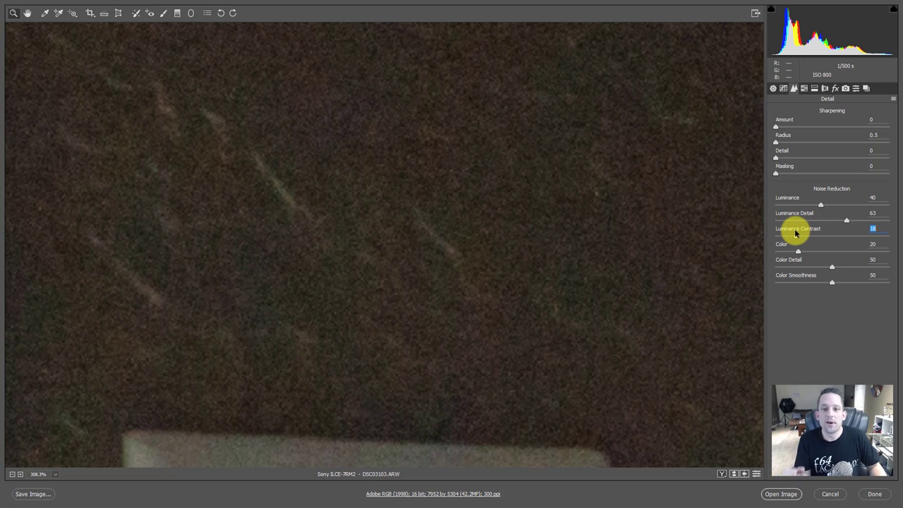
drag(796, 234, 829, 241)
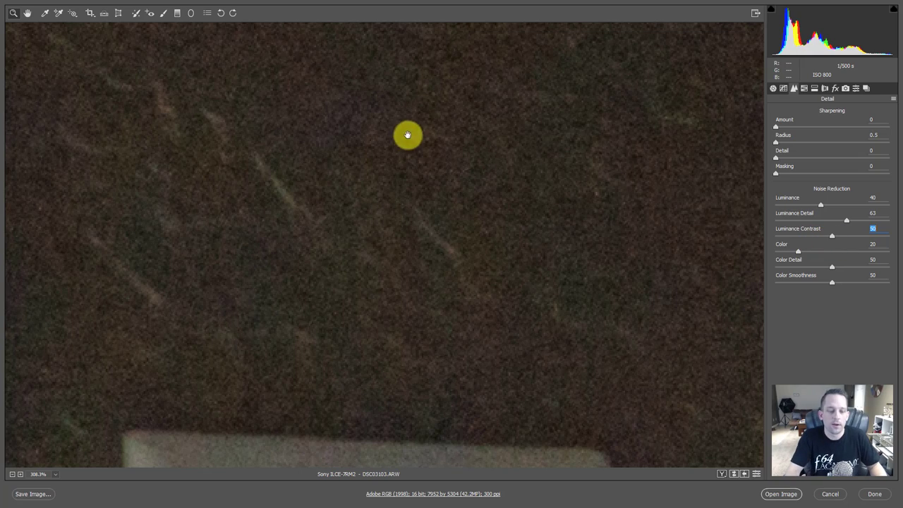
drag(407, 118, 331, 351)
drag(288, 162, 377, 347)
drag(310, 171, 350, 261)
mouse_move(829, 240)
mouse_down()
mouse_move(800, 233)
mouse_move(852, 228)
mouse_move(828, 229)
mouse_up()
Fit the photo in view, zoom onto the chart and drop Color Detail to 0.
right_click(576, 194)
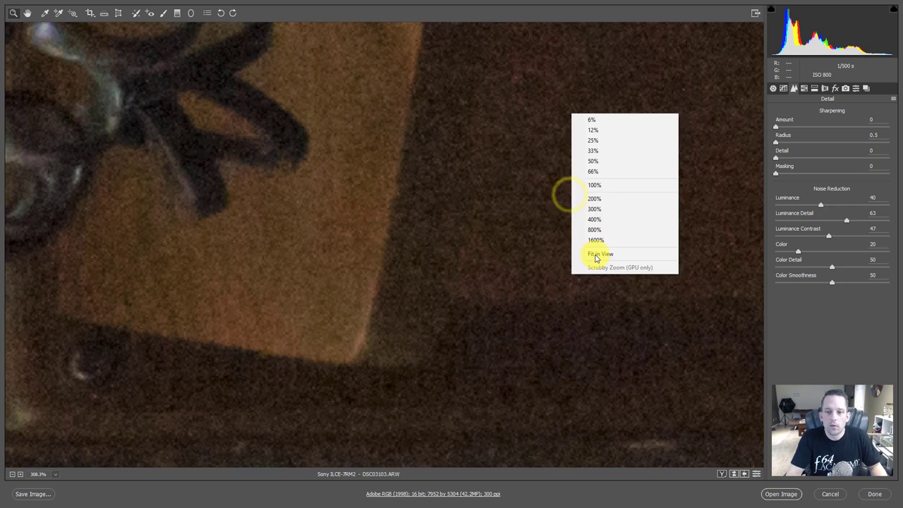
click(590, 254)
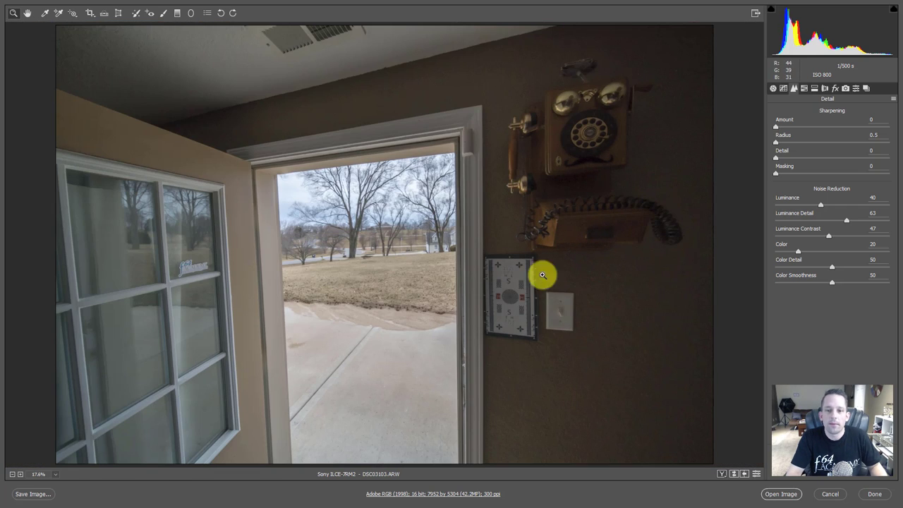
drag(501, 256, 590, 329)
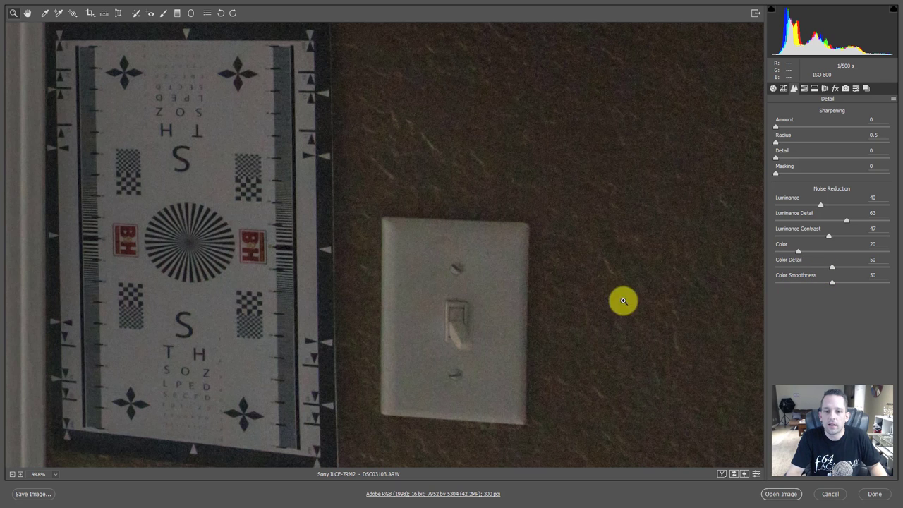
drag(524, 188, 538, 171)
drag(832, 266, 760, 263)
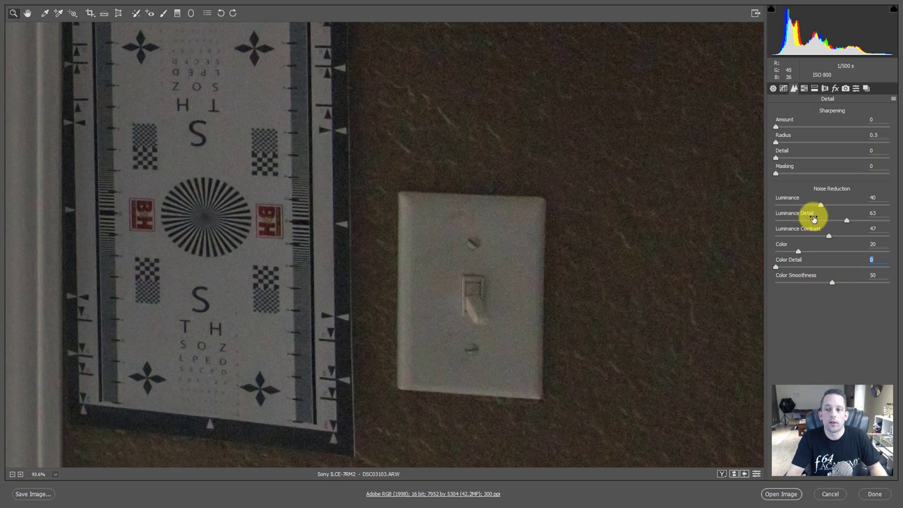
Test the Color and Color Detail sliders, trying Color at 0 and Detail at 70.
drag(797, 252, 775, 251)
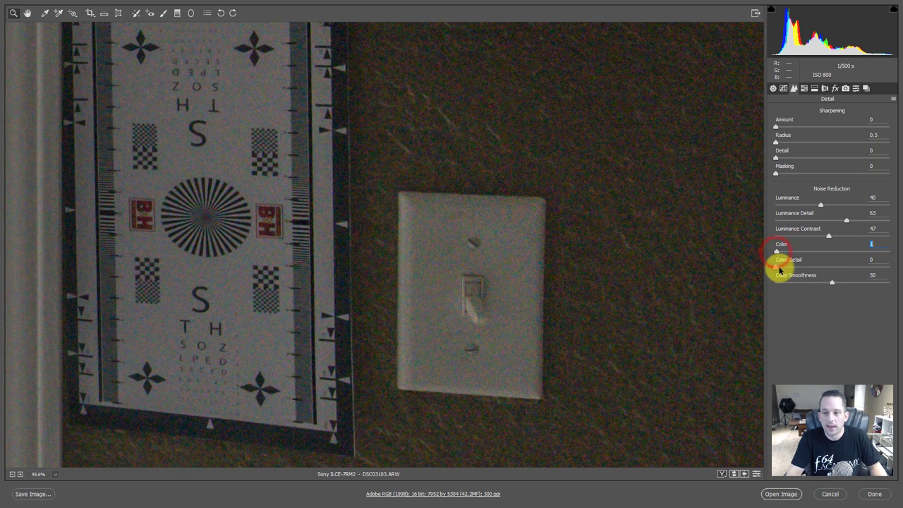
drag(776, 266, 878, 265)
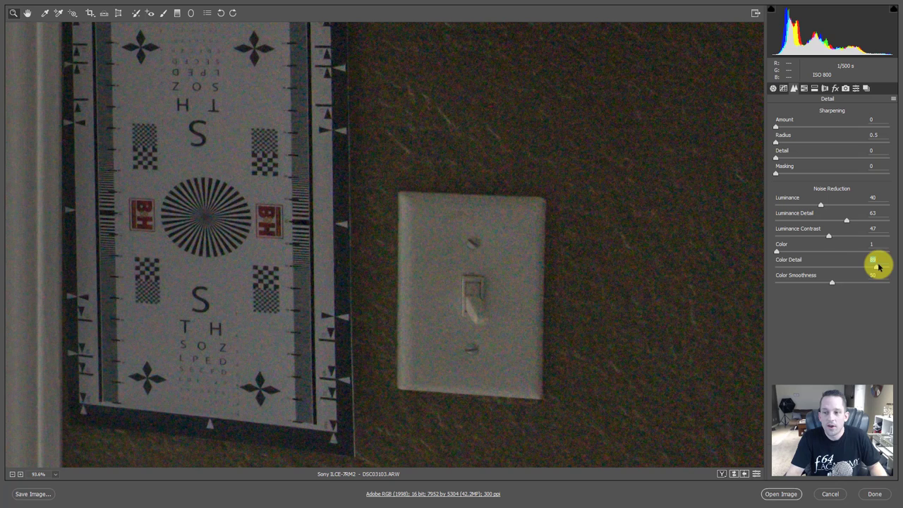
drag(878, 266, 852, 263)
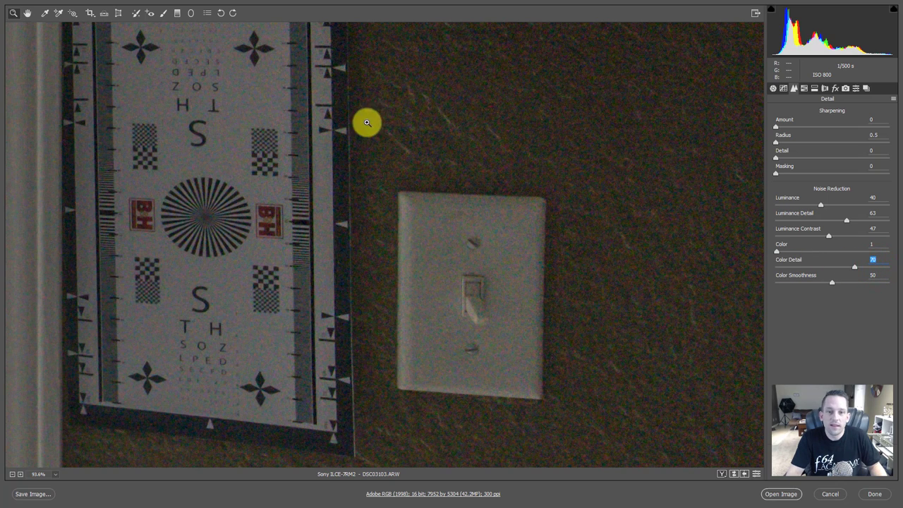
Magnify the wall noise to 1600%, set Color Smoothness to 57 and fit in view.
drag(366, 123, 525, 242)
mouse_move(855, 268)
mouse_down()
mouse_move(751, 264)
mouse_move(880, 258)
mouse_move(788, 266)
mouse_move(844, 268)
mouse_up()
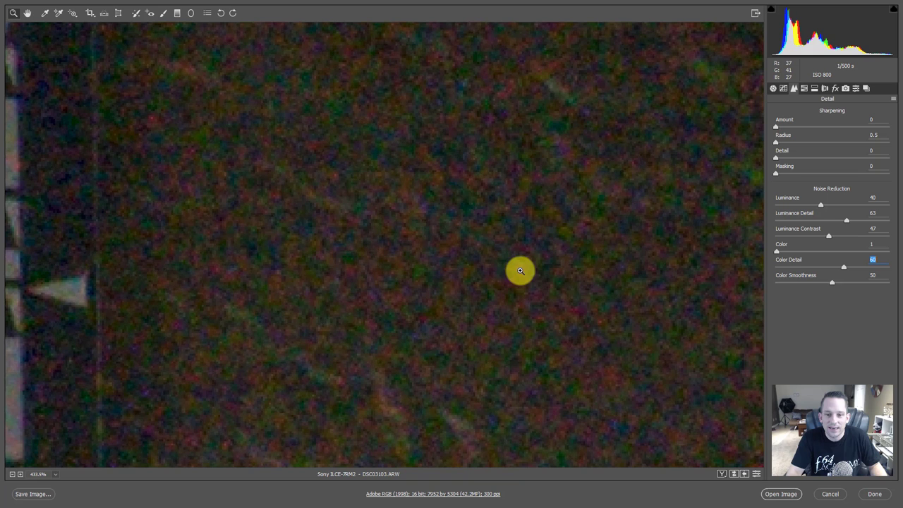
drag(492, 252, 552, 292)
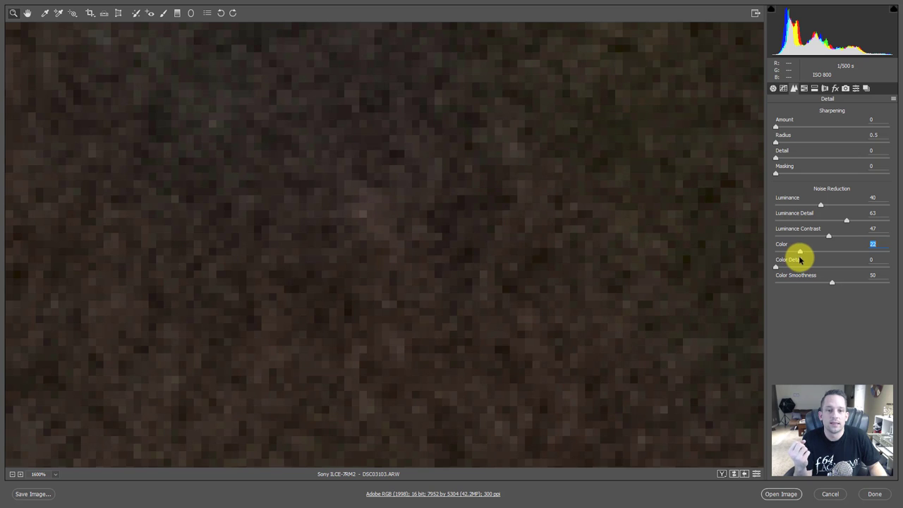
drag(829, 282, 786, 275)
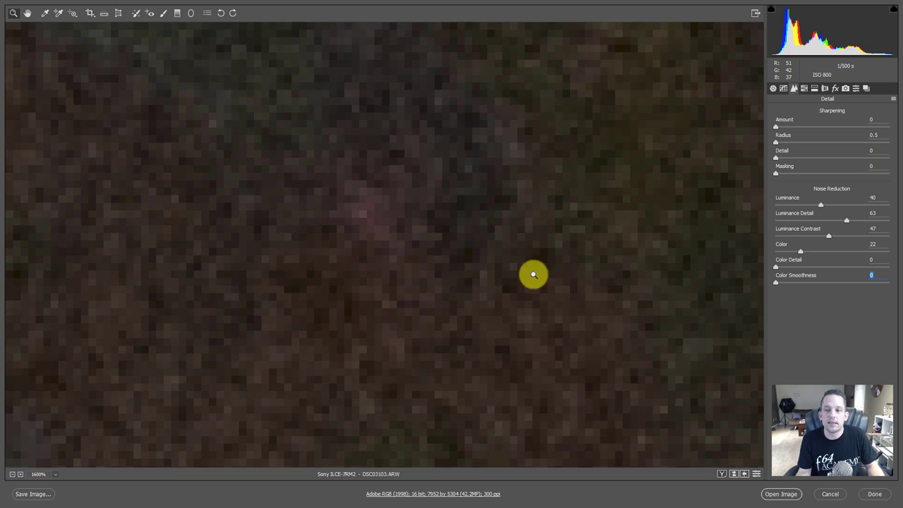
drag(777, 282, 840, 282)
right_click(467, 250)
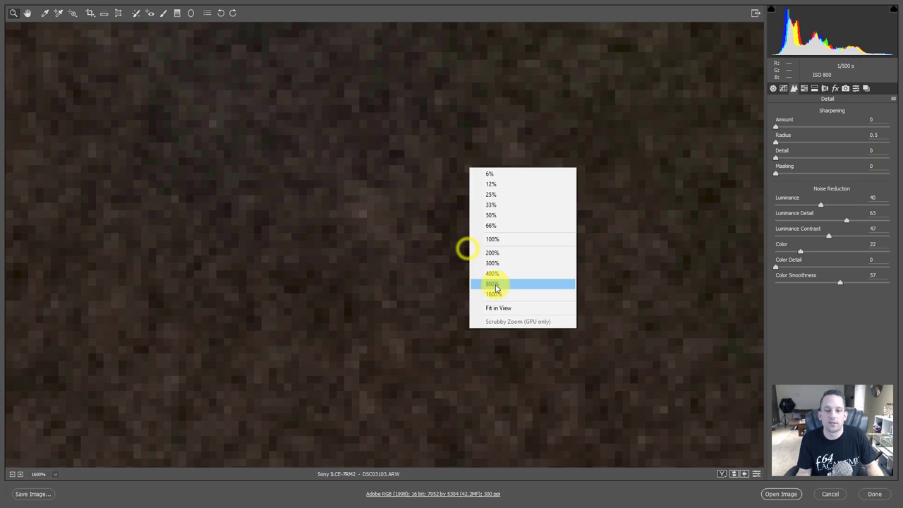
click(490, 308)
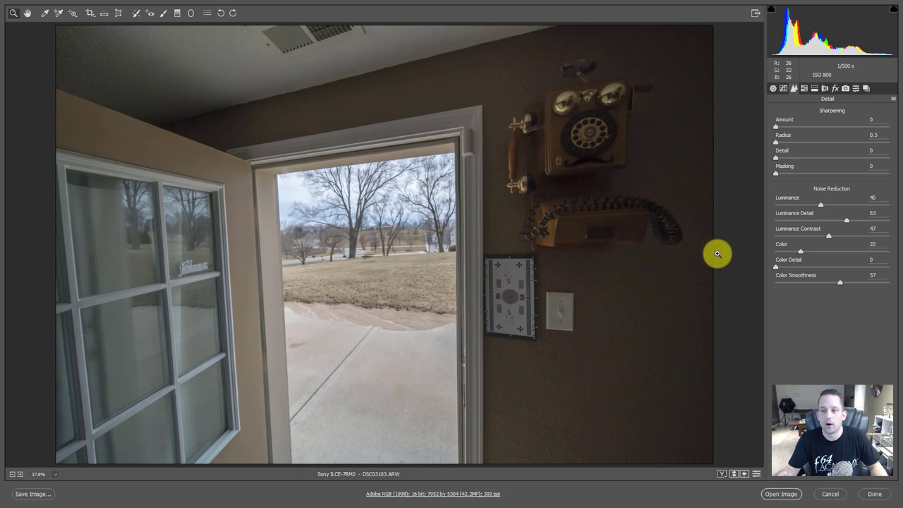
Zoom on the chart and compare the Detail settings against their defaults.
drag(483, 248, 577, 337)
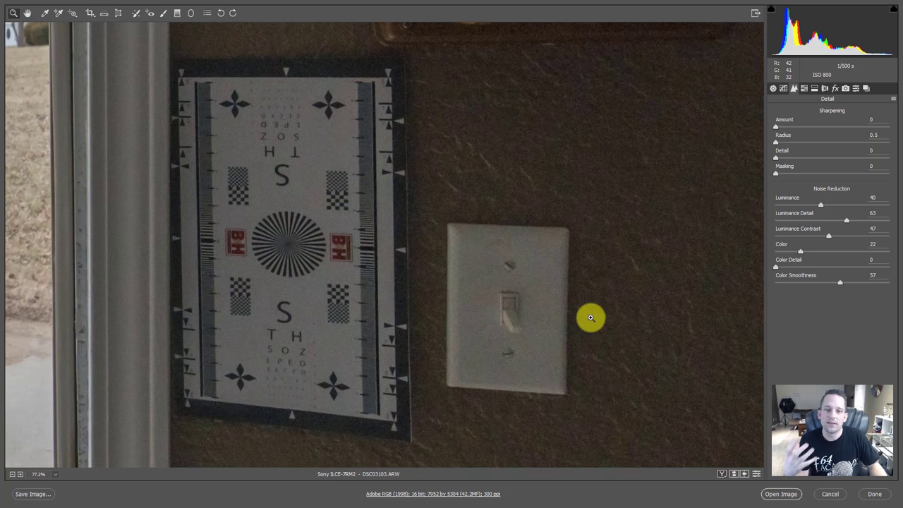
click(756, 473)
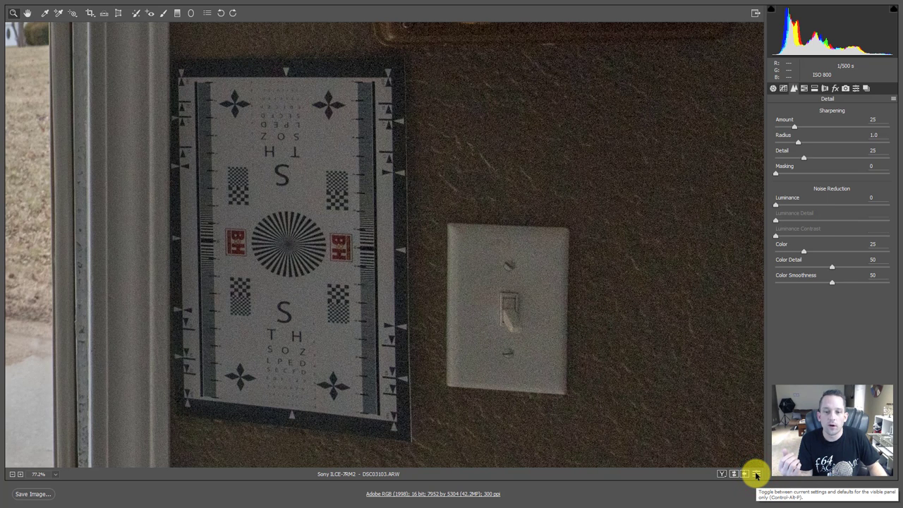
click(755, 474)
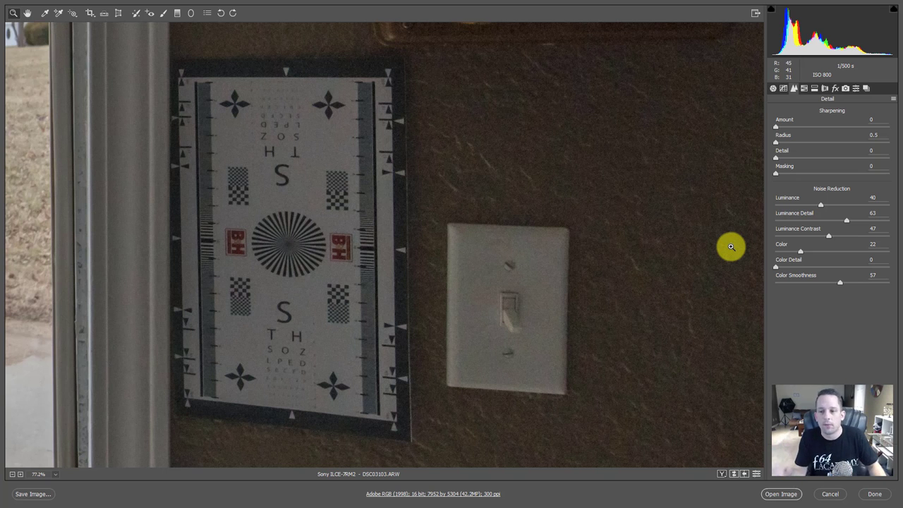
Set Luminance to 41 and Luminance Detail to 45, then zoom on the star target.
drag(846, 220, 887, 204)
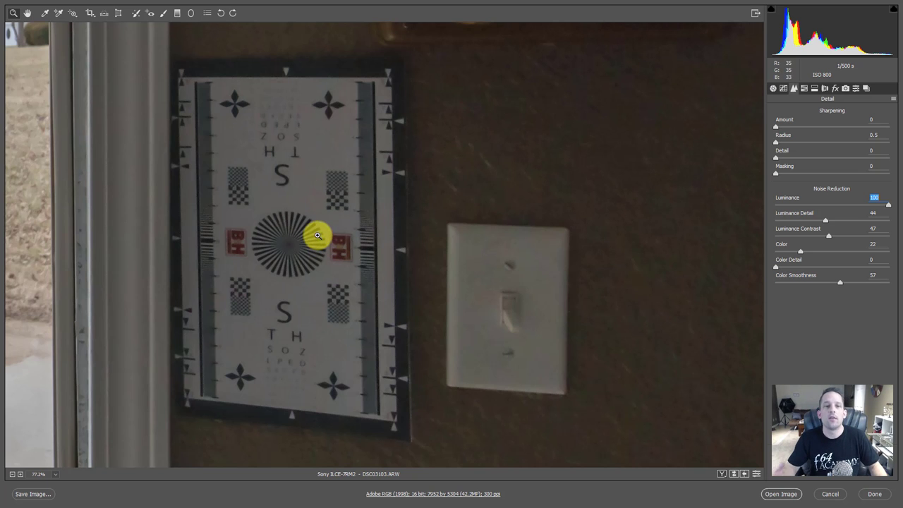
drag(888, 205, 830, 205)
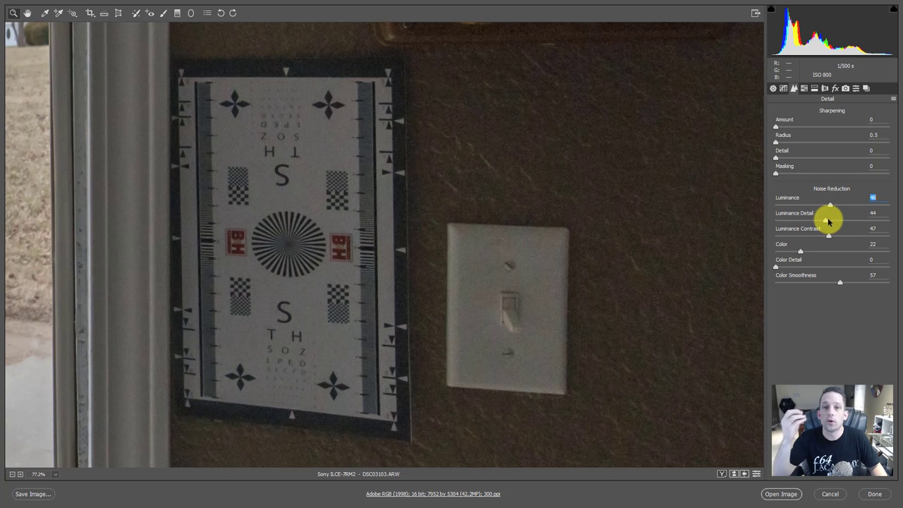
mouse_move(826, 220)
mouse_down()
mouse_move(809, 220)
mouse_move(842, 218)
mouse_move(816, 218)
mouse_move(841, 220)
mouse_move(826, 221)
mouse_up()
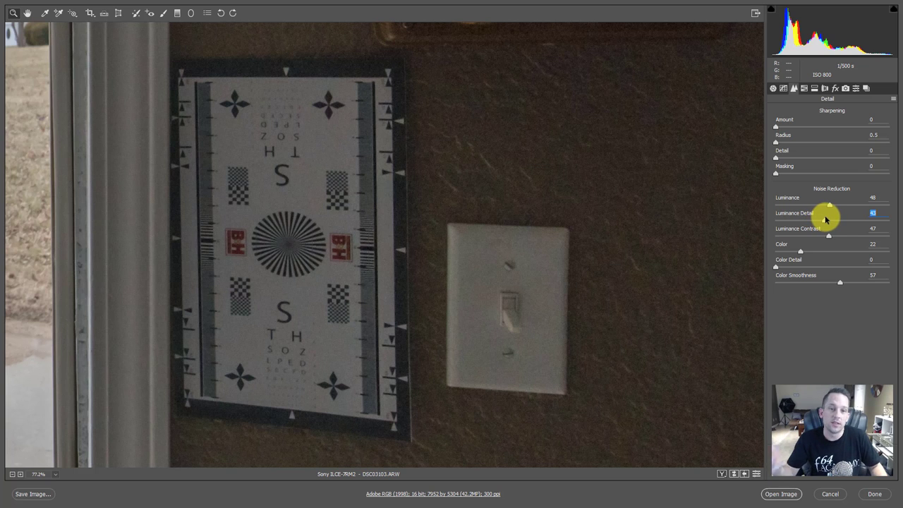
mouse_move(826, 206)
mouse_down()
mouse_move(785, 204)
mouse_move(833, 208)
mouse_move(810, 208)
mouse_up()
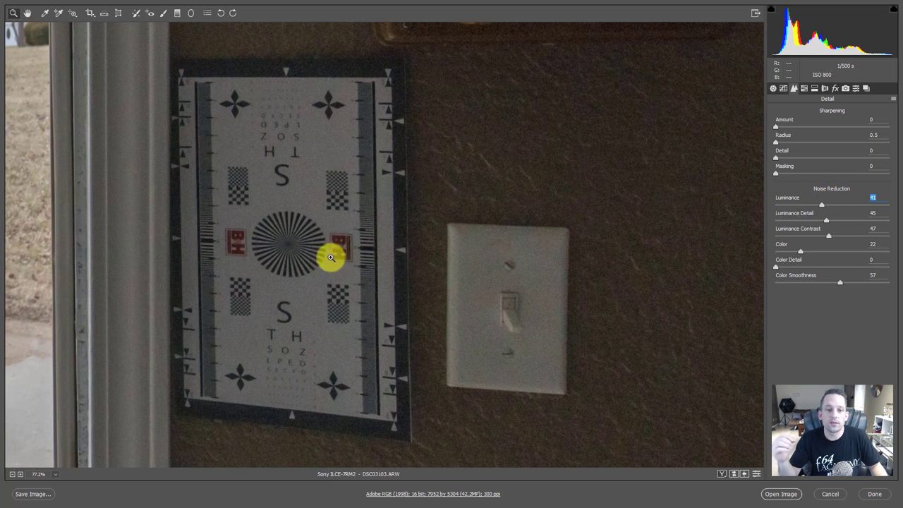
drag(211, 173, 337, 271)
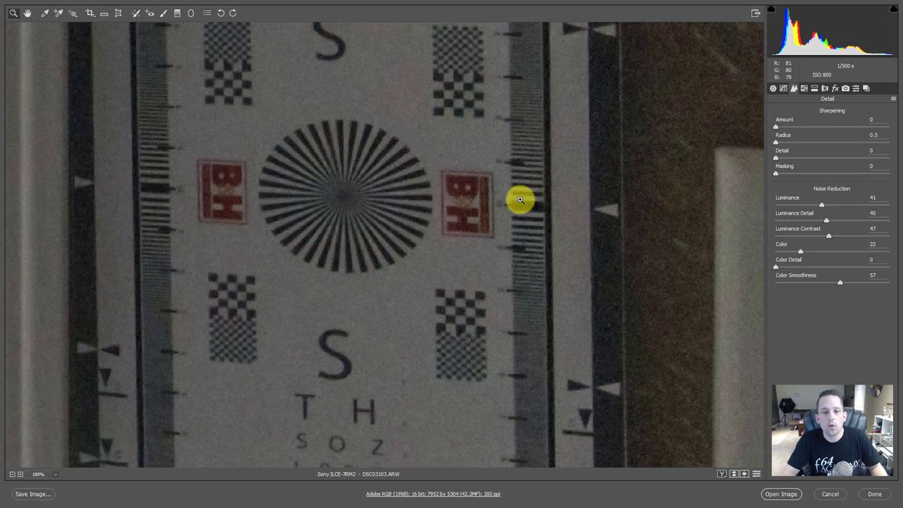
Ease Luminance noise reduction from 41 to about 37 using the Alt greyscale preview.
key(alt)
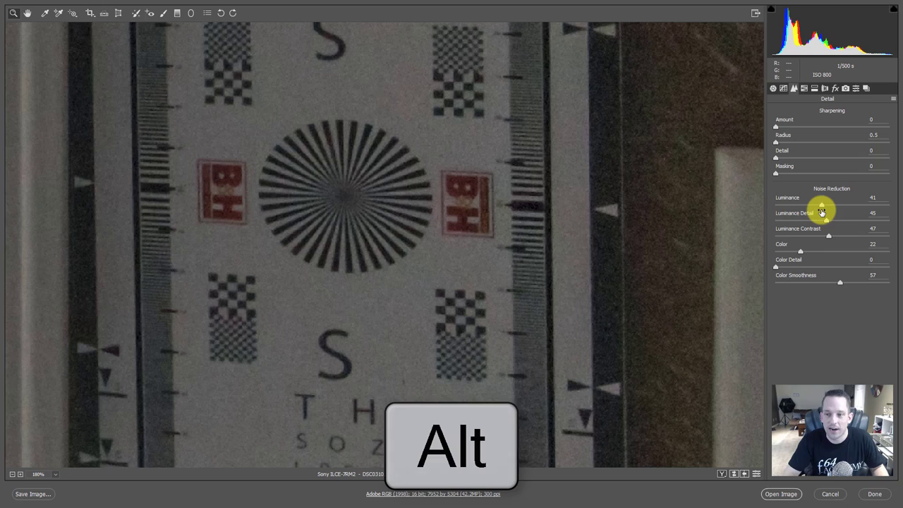
key(alt)
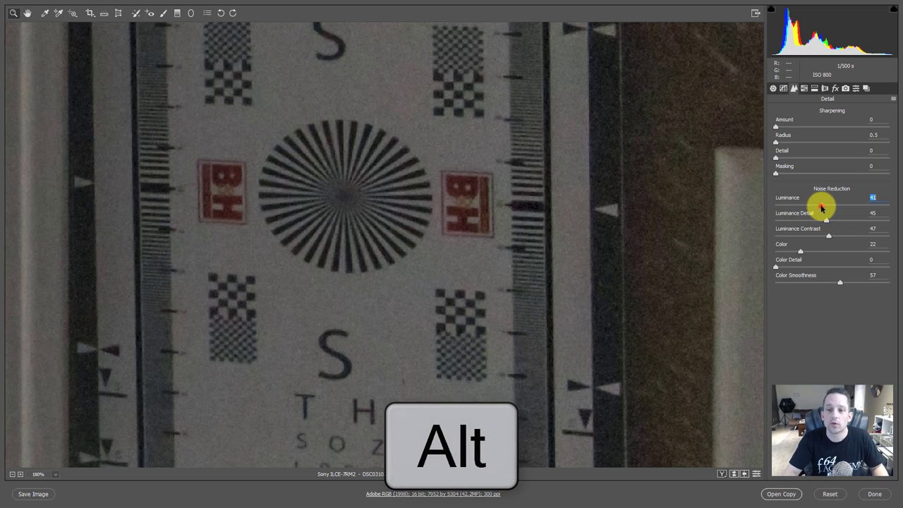
mouse_move(822, 207)
mouse_down()
mouse_move(768, 205)
mouse_move(858, 207)
mouse_move(803, 212)
mouse_move(834, 206)
mouse_move(821, 211)
mouse_up()
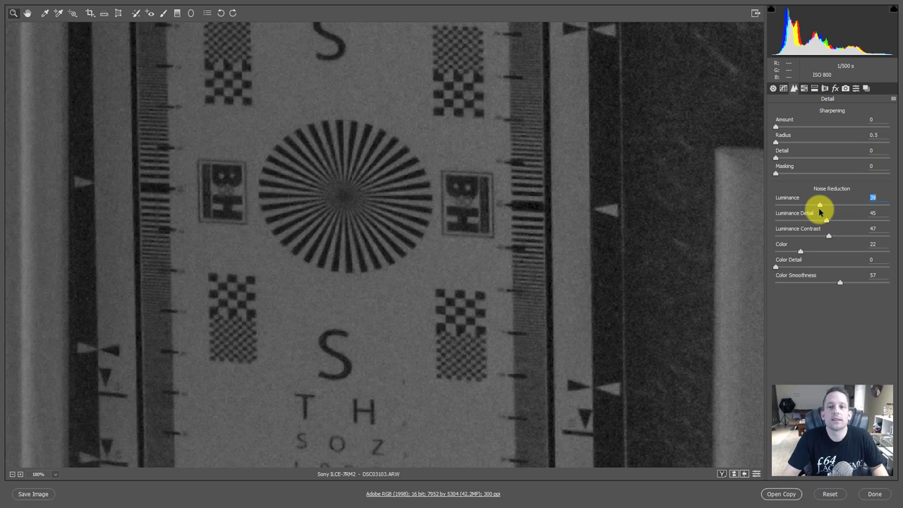
mouse_move(820, 212)
mouse_down()
mouse_move(798, 205)
mouse_move(828, 204)
mouse_move(811, 205)
mouse_move(819, 205)
mouse_up()
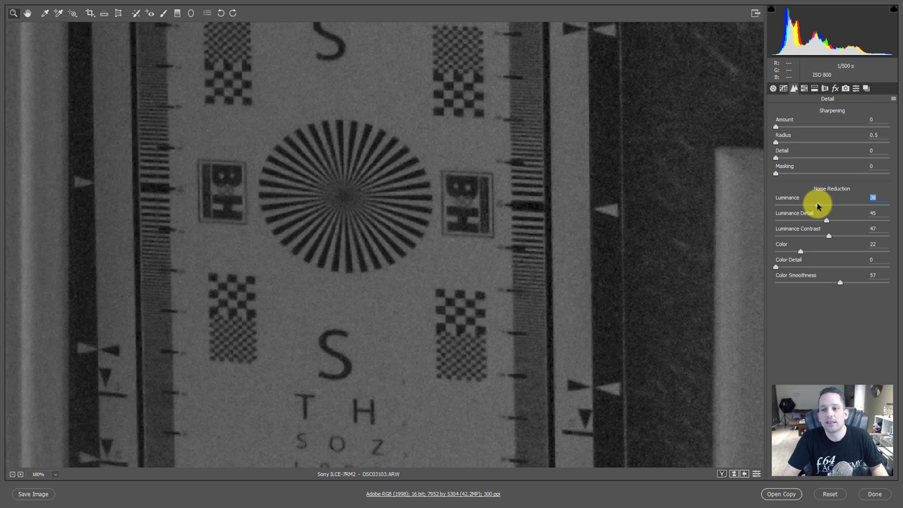
mouse_move(817, 205)
mouse_down()
mouse_move(804, 204)
mouse_move(829, 206)
mouse_move(814, 206)
mouse_up()
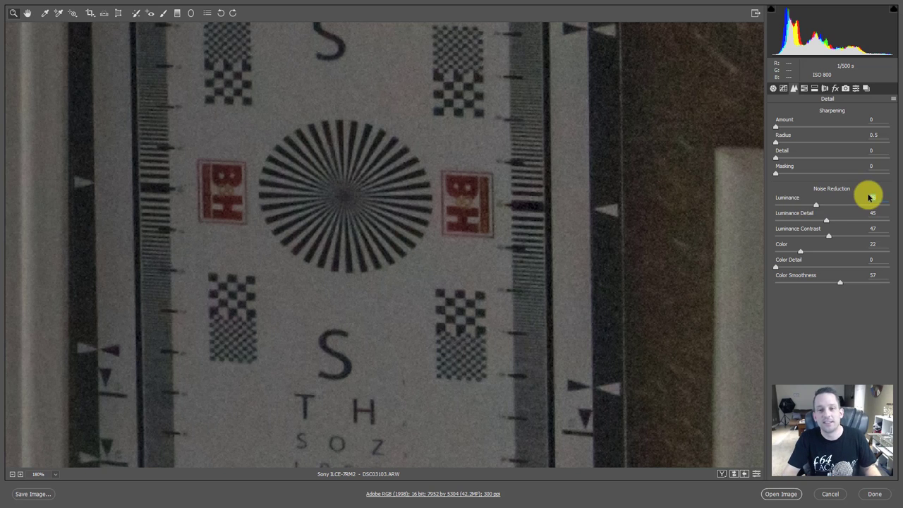
mouse_move(814, 203)
mouse_down()
mouse_move(826, 204)
mouse_move(817, 204)
mouse_up()
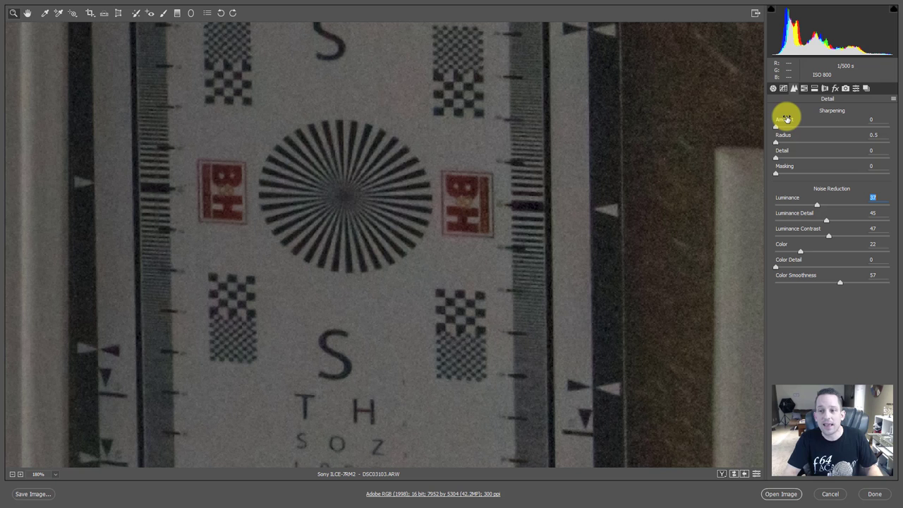
Set Sharpening Amount 50 and Radius 1.2 with greyscale preview, leaving Detail at 0.
drag(775, 129, 809, 126)
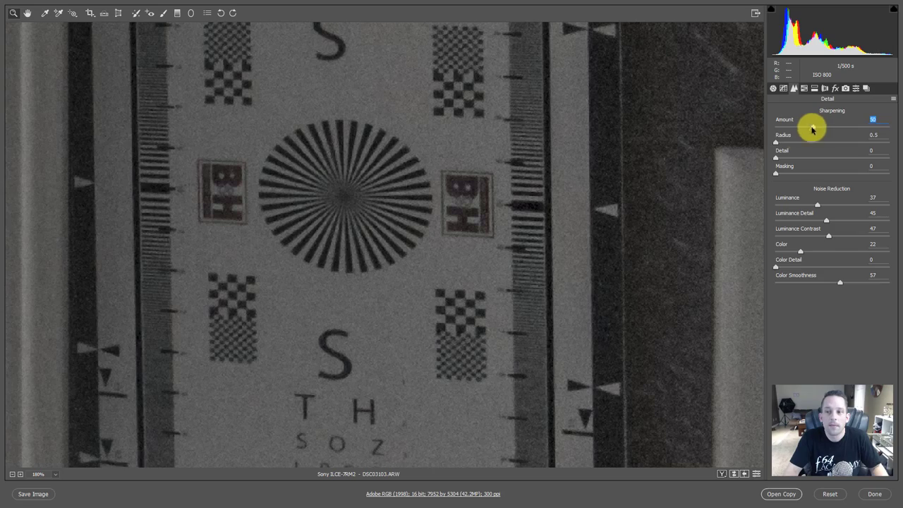
drag(813, 128, 893, 143)
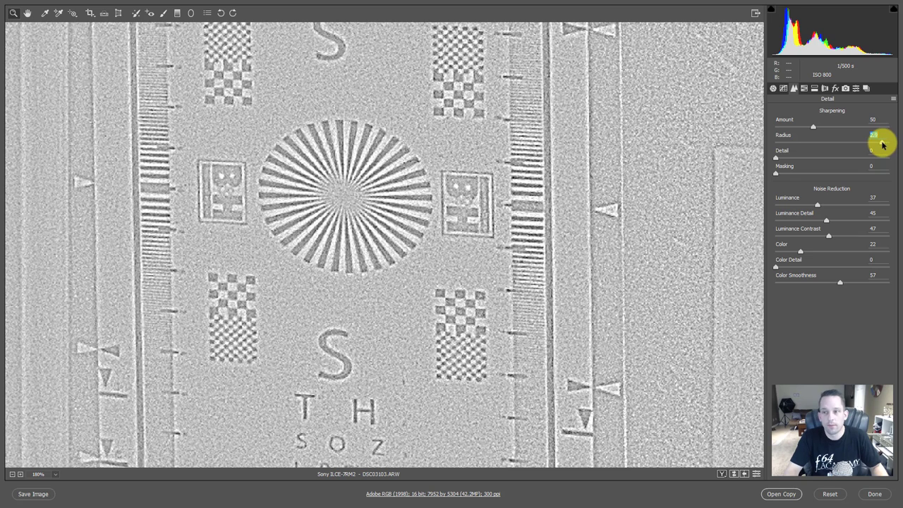
drag(881, 144, 890, 146)
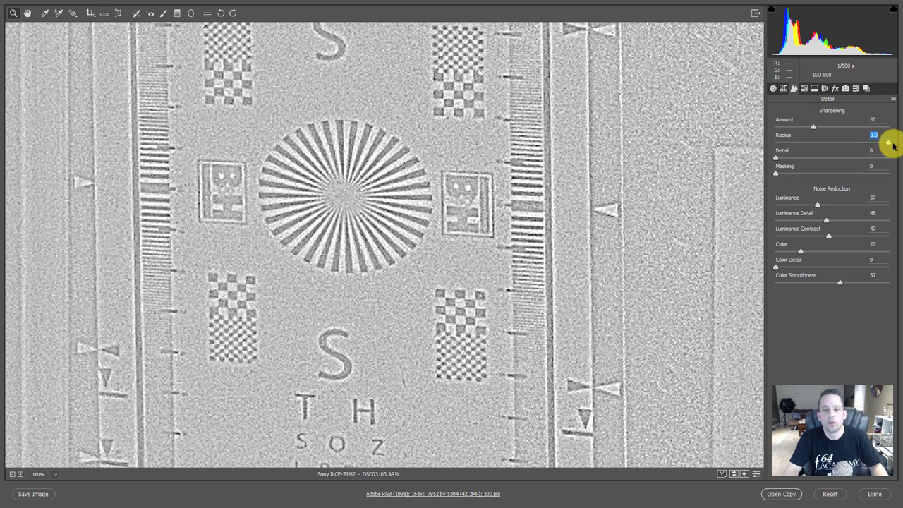
mouse_move(888, 145)
mouse_down()
mouse_move(804, 149)
mouse_move(882, 156)
mouse_up()
mouse_move(778, 156)
mouse_down()
mouse_move(880, 151)
mouse_move(775, 151)
mouse_move(878, 153)
mouse_move(796, 147)
mouse_move(810, 157)
mouse_move(893, 155)
mouse_move(729, 157)
mouse_move(780, 158)
mouse_up()
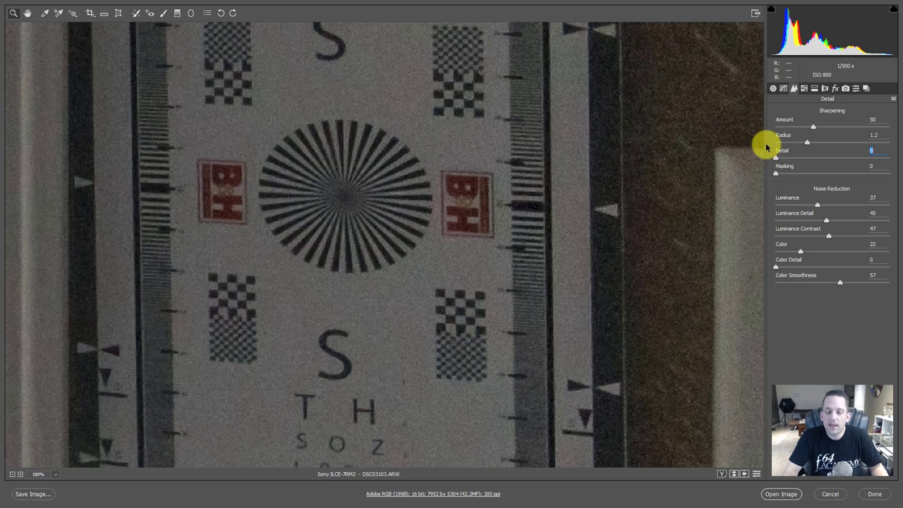
Fit the doorway photo in view and raise sharpening Masking to 52 while previewing the edge mask.
right_click(638, 164)
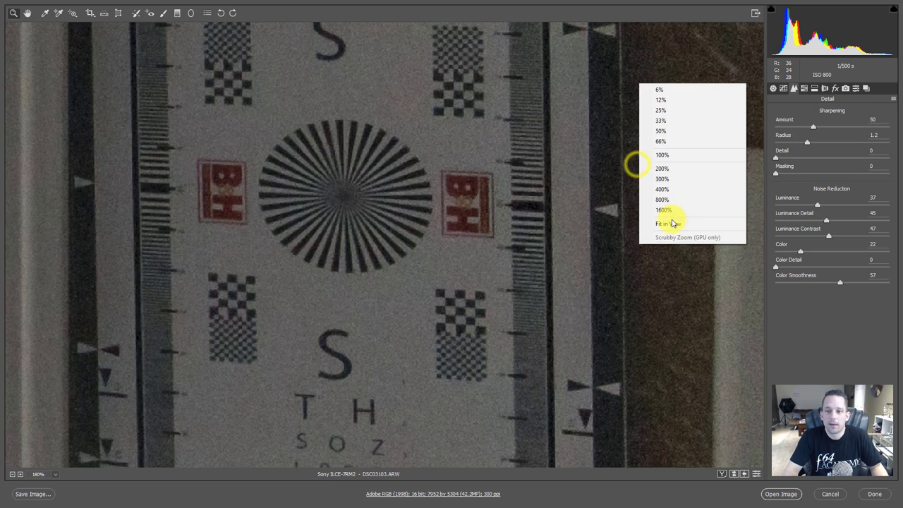
click(670, 223)
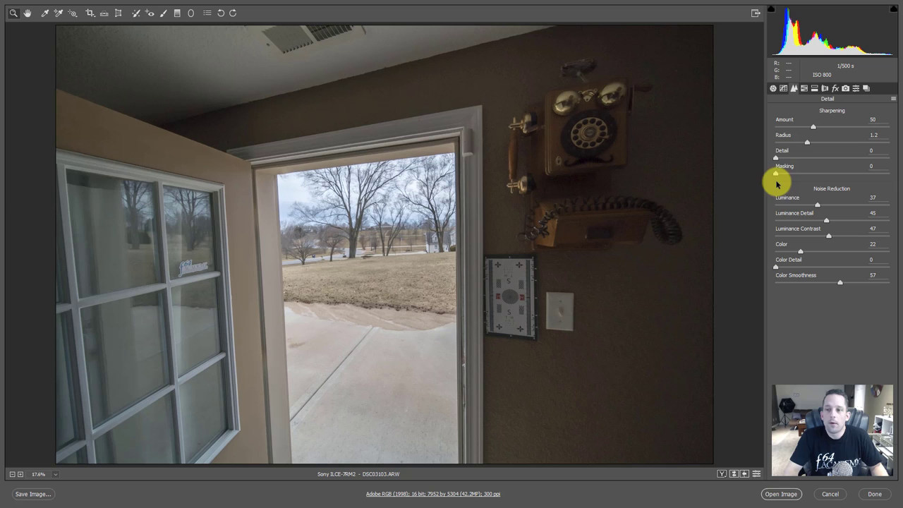
drag(775, 174, 731, 173)
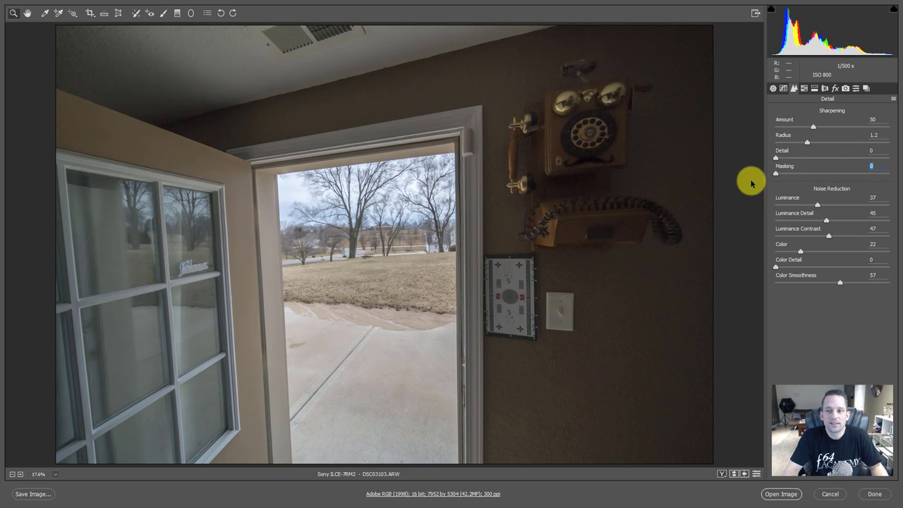
key(alt)
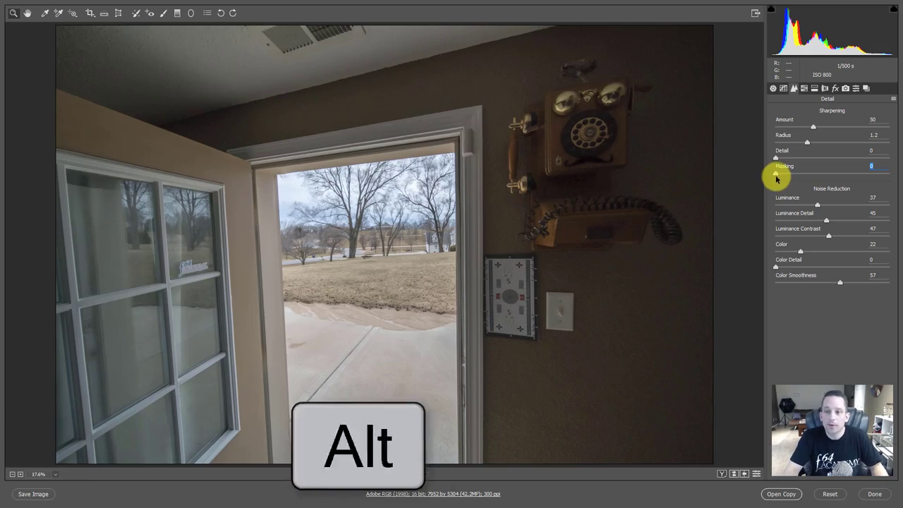
drag(775, 178, 834, 175)
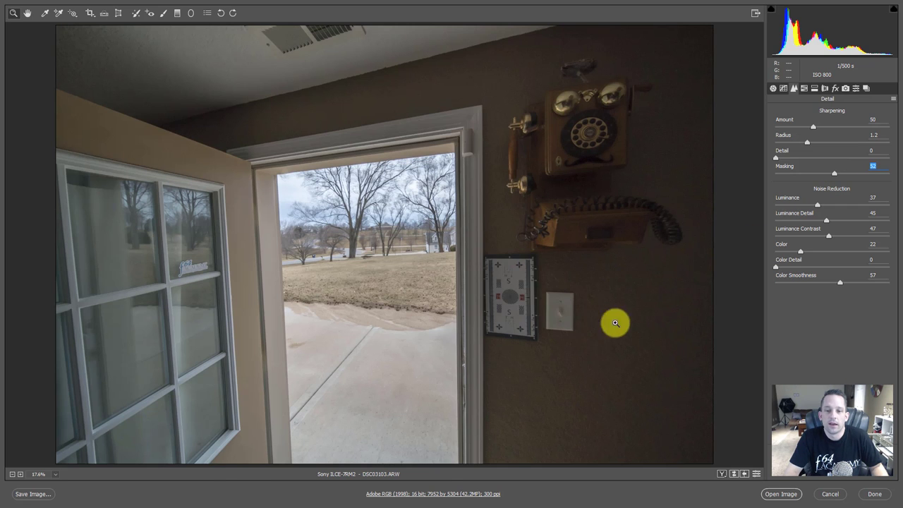
Zoom into the photo and set sharpening Radius to 1.5 and Masking to 41.
drag(477, 254, 576, 340)
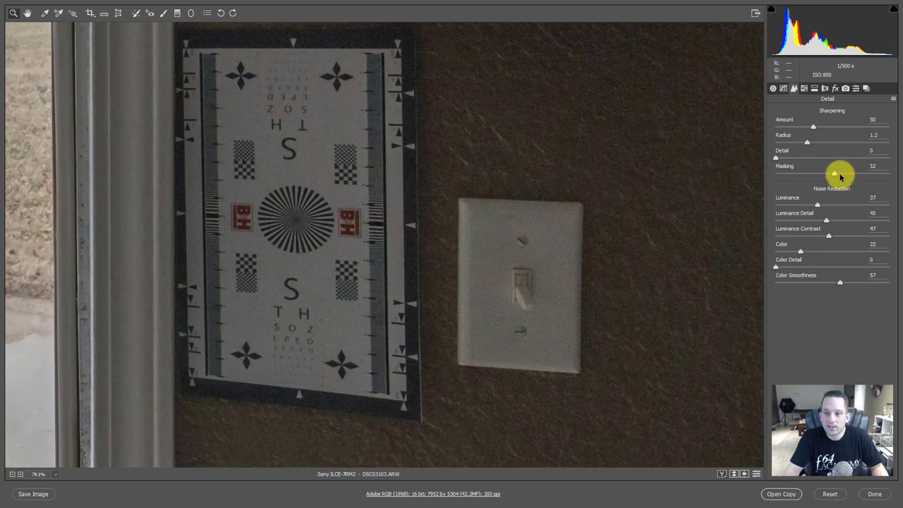
drag(835, 174, 836, 170)
drag(808, 142, 820, 126)
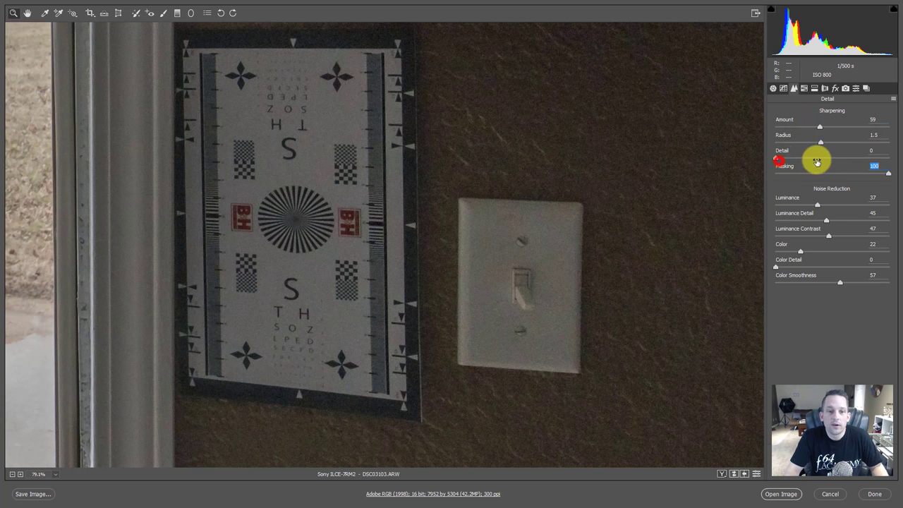
drag(816, 161, 794, 153)
text(41)
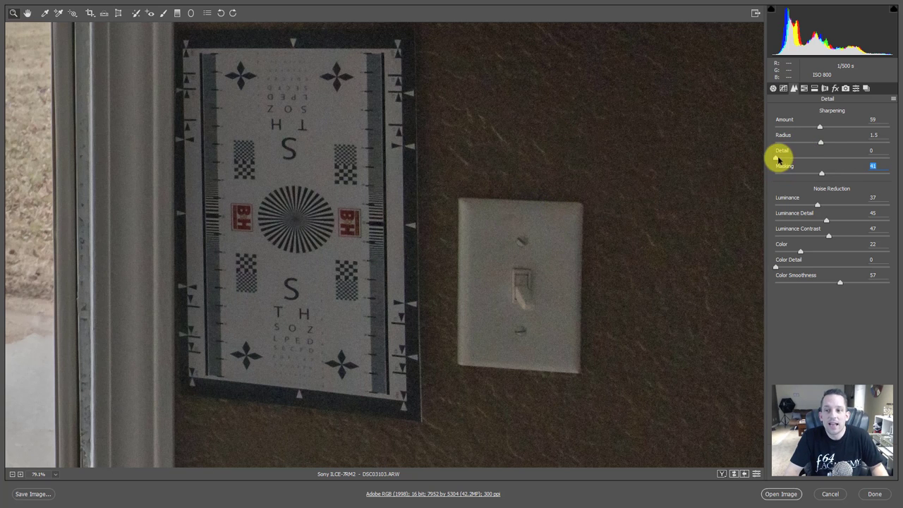
Raise sharpening Detail to 11 and compare the result against default detail settings.
drag(777, 158, 787, 157)
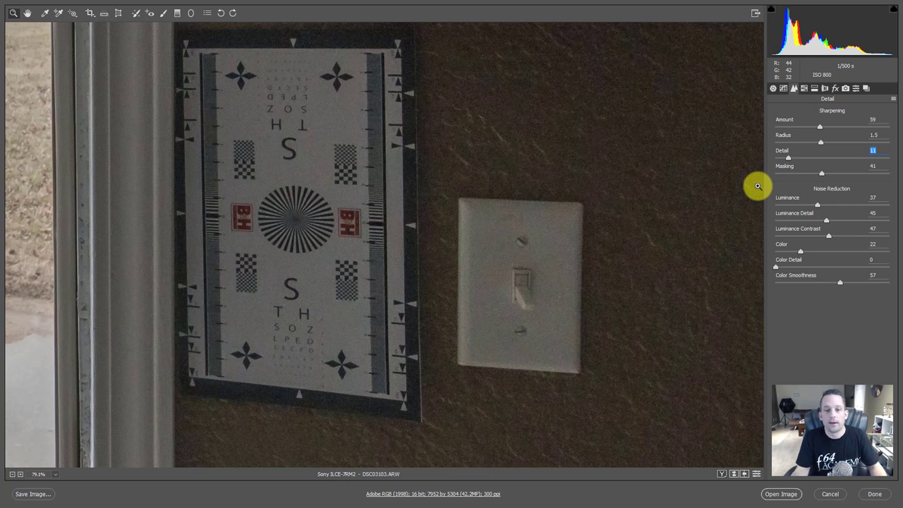
click(757, 475)
click(756, 475)
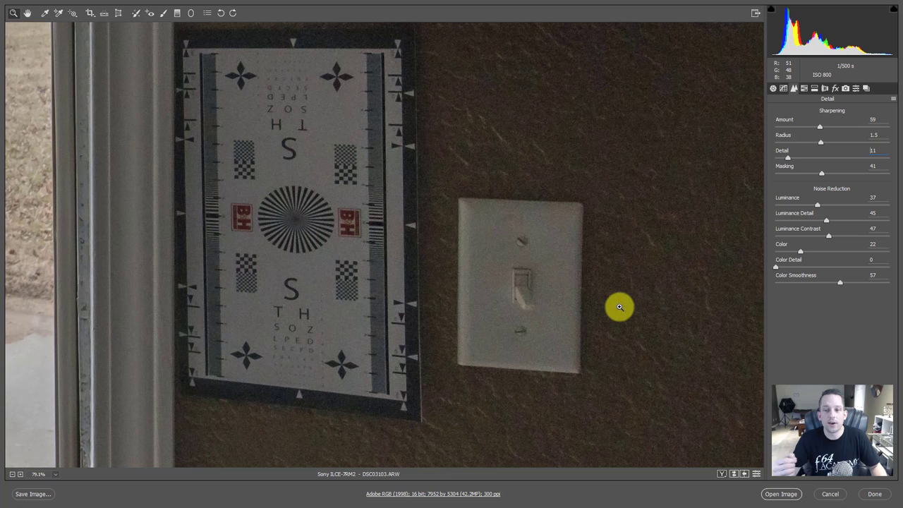
Fit the whole photo in view and compare custom detail settings against the defaults.
right_click(552, 206)
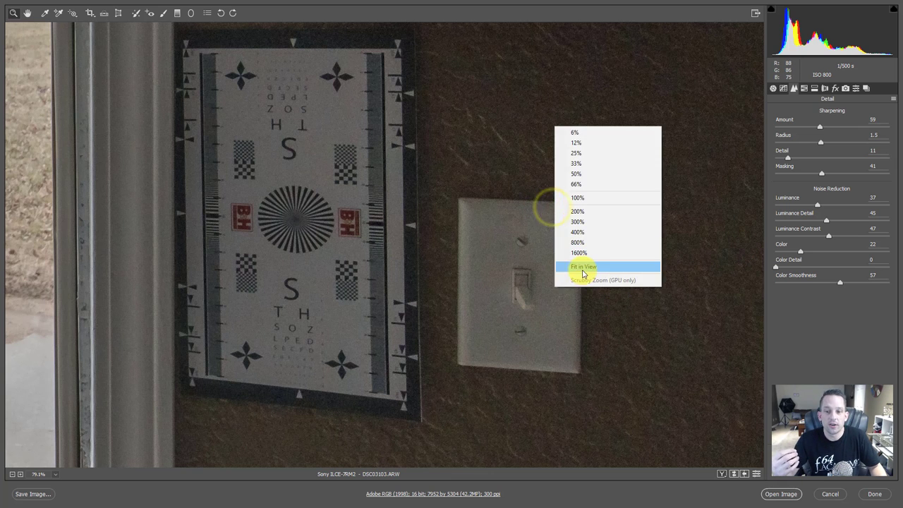
click(584, 268)
click(757, 477)
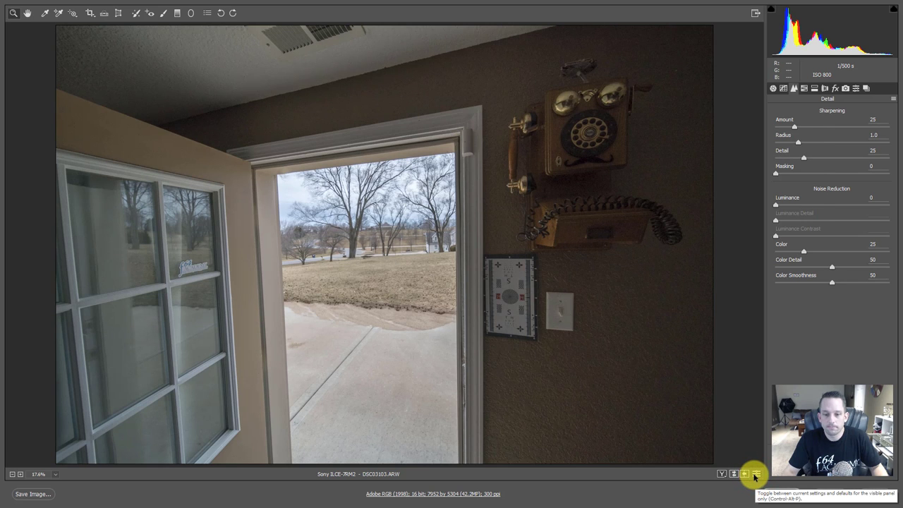
click(756, 476)
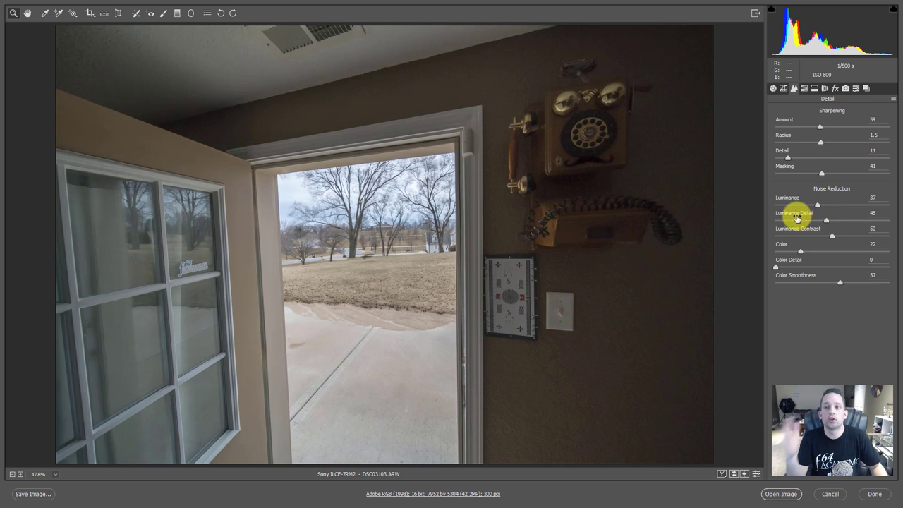
Compare the Basic brightening against defaults, then return to the Detail panel.
click(772, 88)
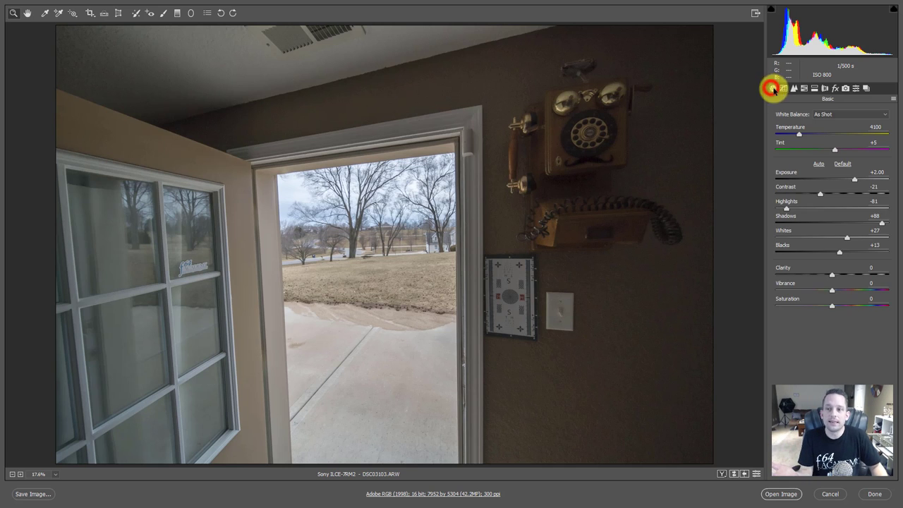
click(756, 474)
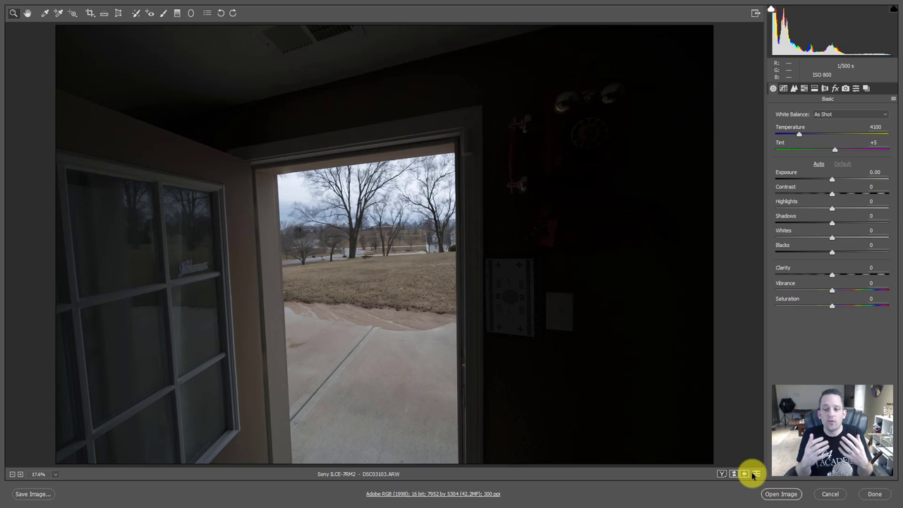
click(753, 474)
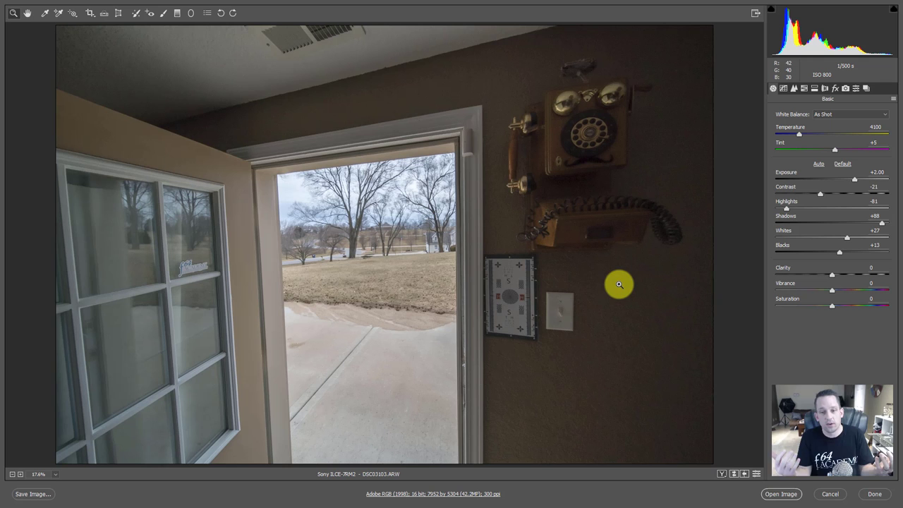
click(793, 88)
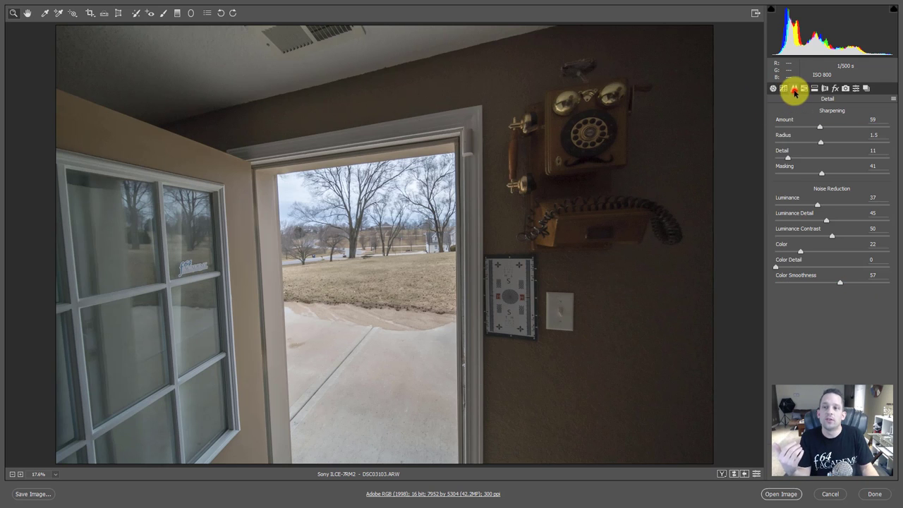